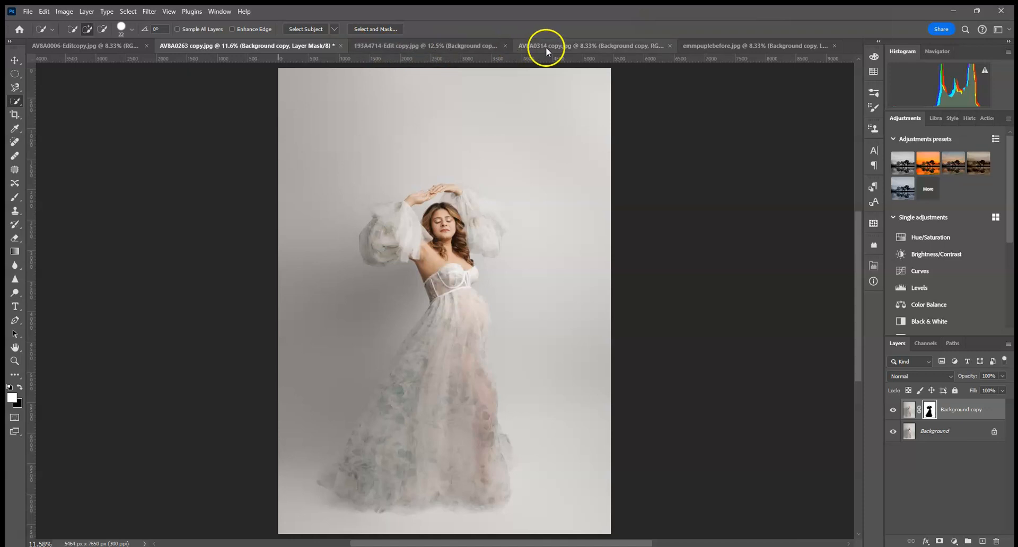
# Step: Look through the open maternity portraits and return to AV8A0006-Editcopy.jpg
pyautogui.click(462, 46)
pyautogui.click(578, 47)
pyautogui.click(719, 46)
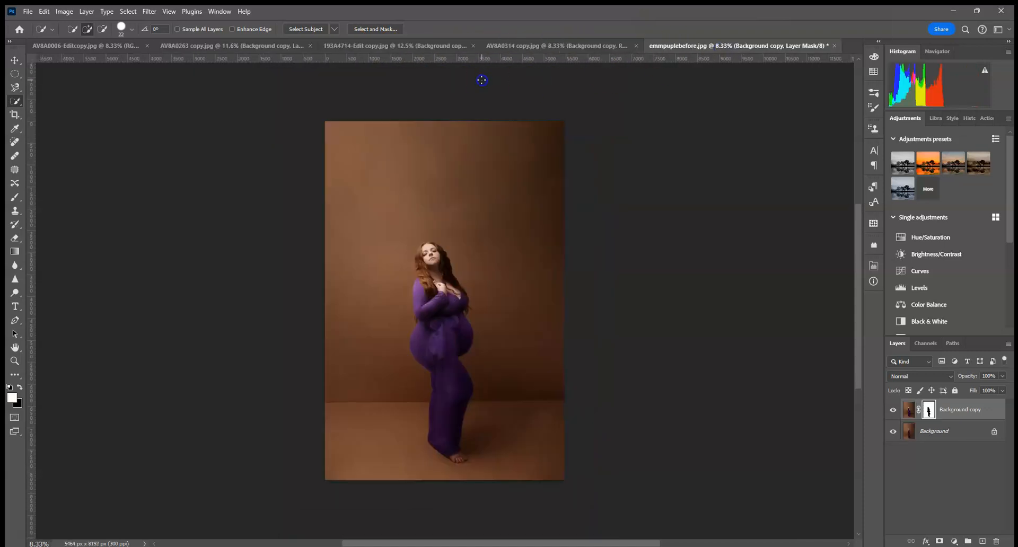
pyautogui.click(105, 46)
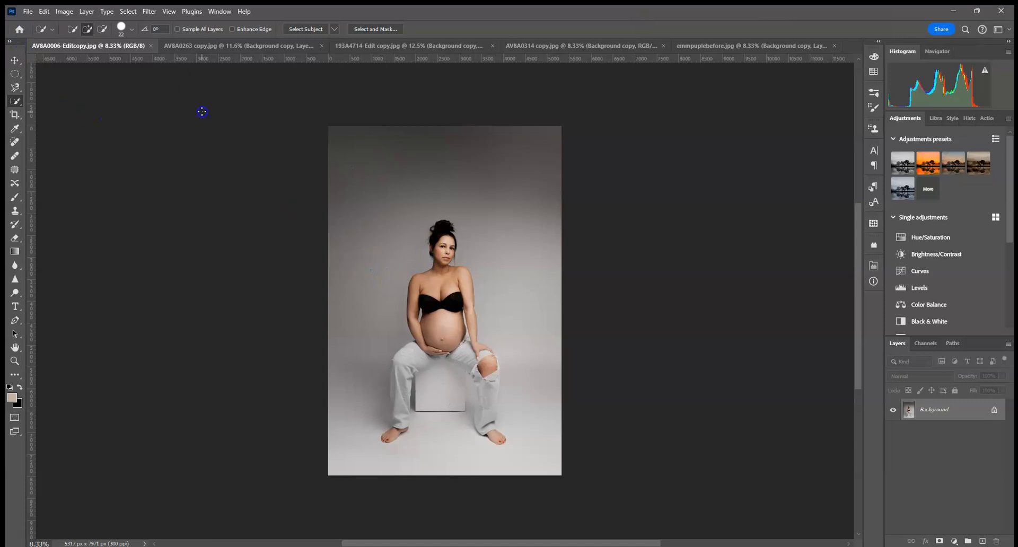
pyautogui.click(903, 179)
pyautogui.moveTo(359, 371); pyautogui.dragTo(477, 335)
pyautogui.click(295, 46)
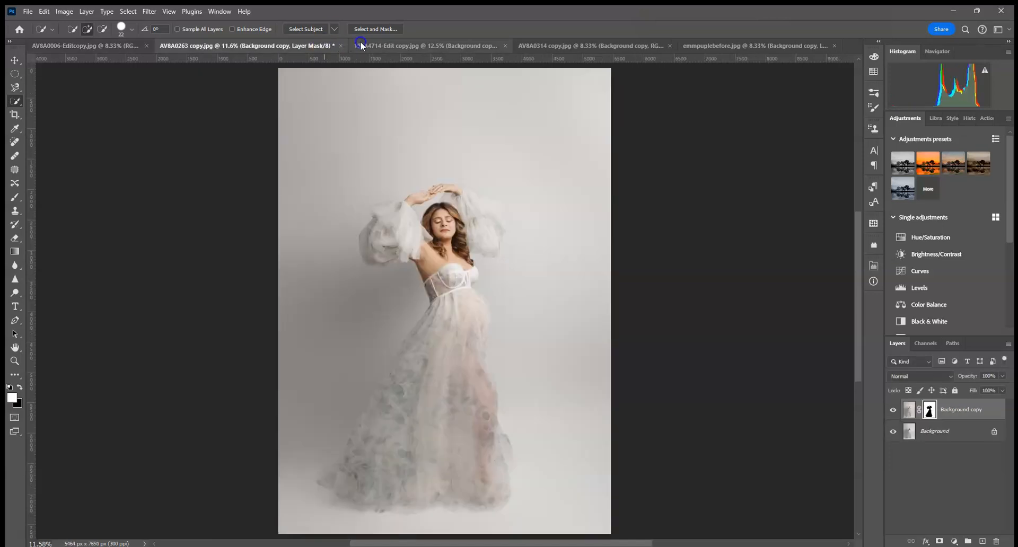
pyautogui.click(377, 46)
pyautogui.click(556, 45)
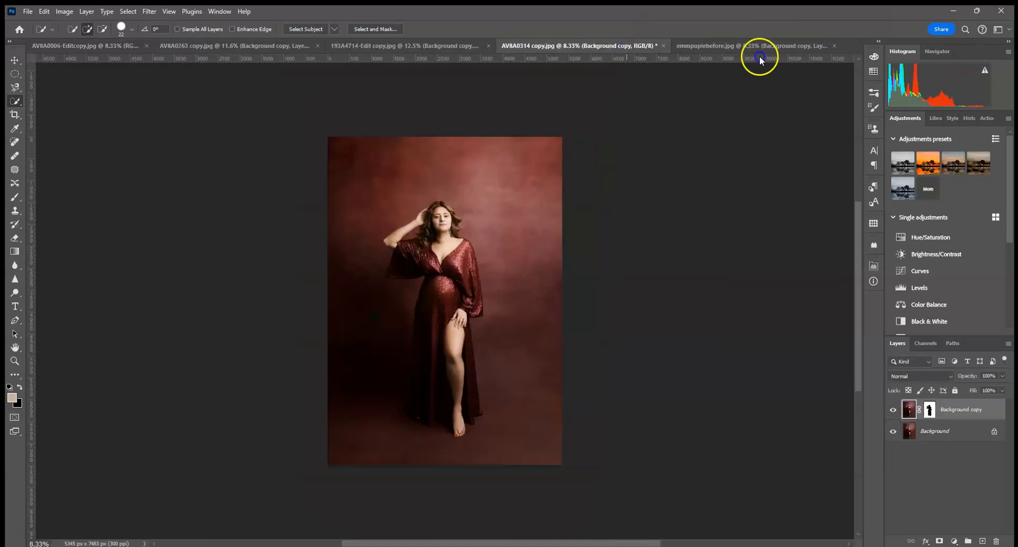
pyautogui.click(765, 46)
pyautogui.click(114, 46)
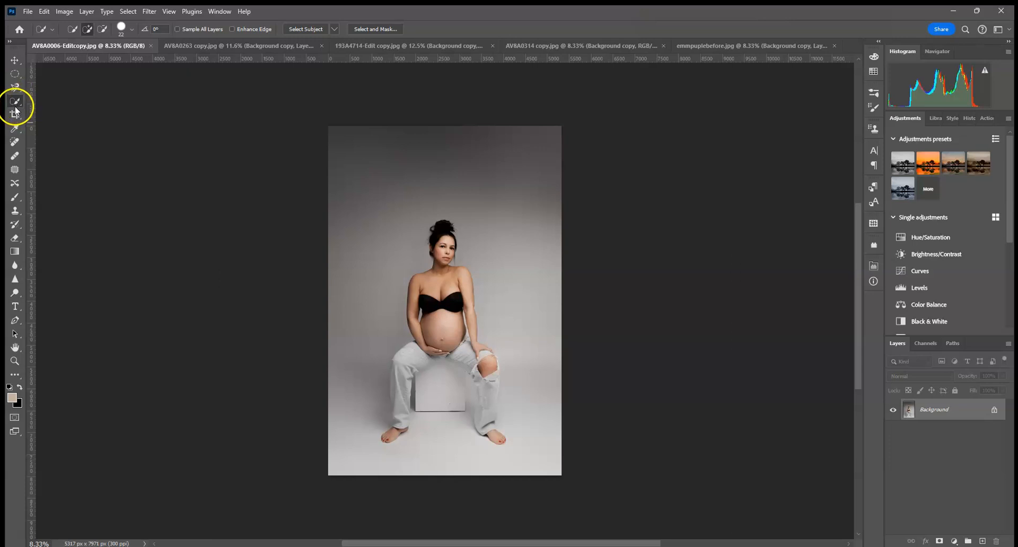
# Step: Select the seated woman with Select Subject and check the selection's edges around her hair and body
pyautogui.click(299, 28)
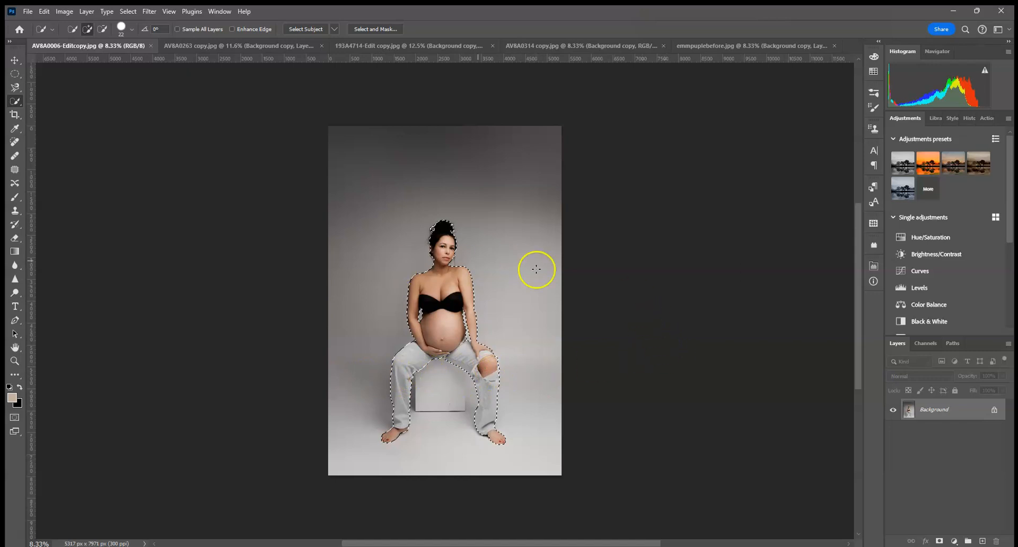
pyautogui.hotkey('ctrl', '+')
pyautogui.hotkey('ctrl', '+')
pyautogui.hotkey('ctrl', '+')
pyautogui.hotkey('ctrl', '+')
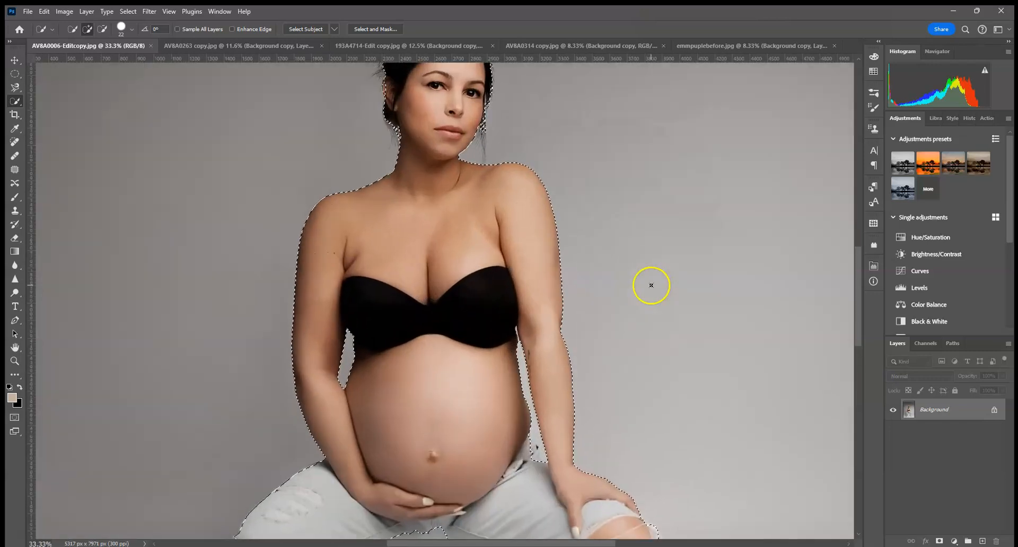
pyautogui.scroll(5, 459, 325)
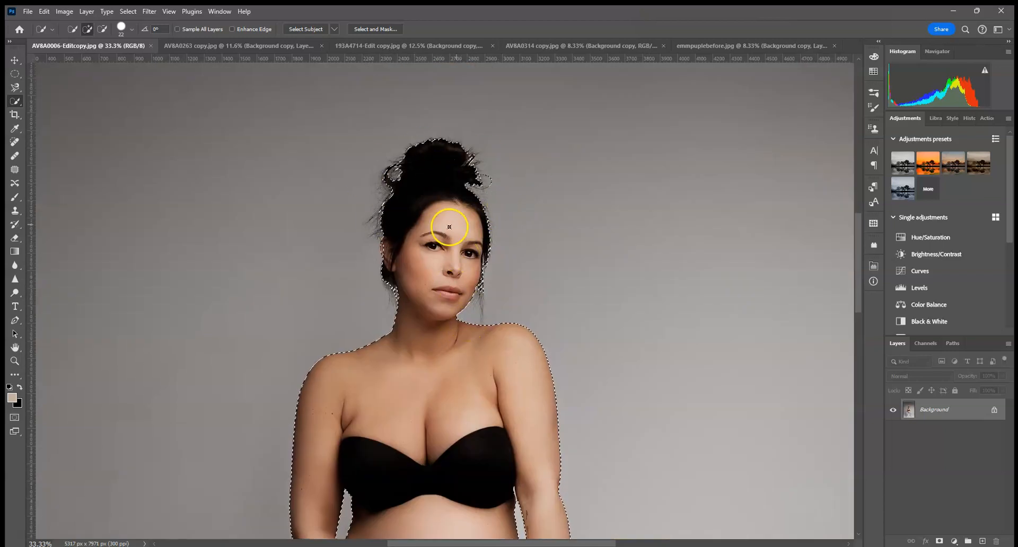
pyautogui.click(383, 250)
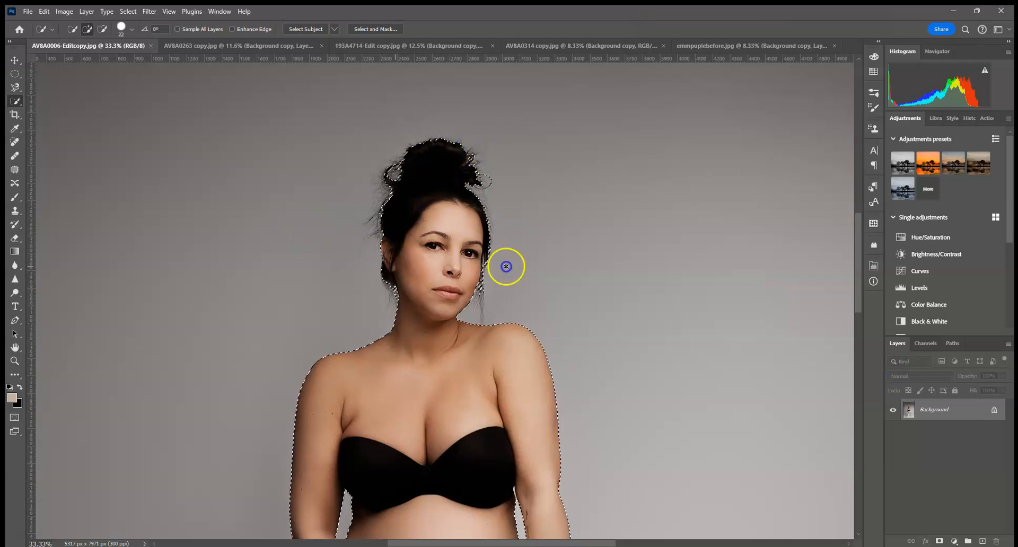
pyautogui.hotkey('ctrl', '0')
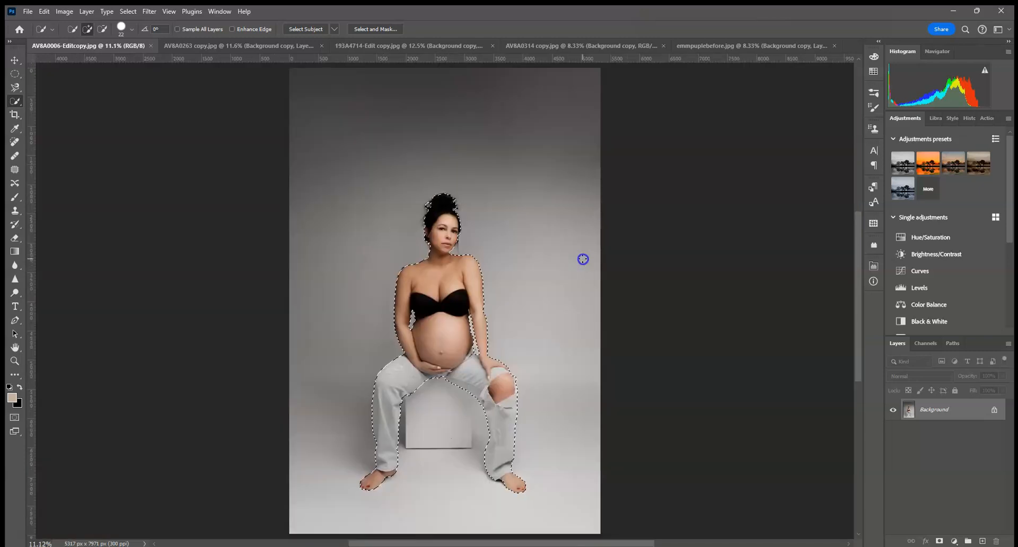
pyautogui.click(456, 198)
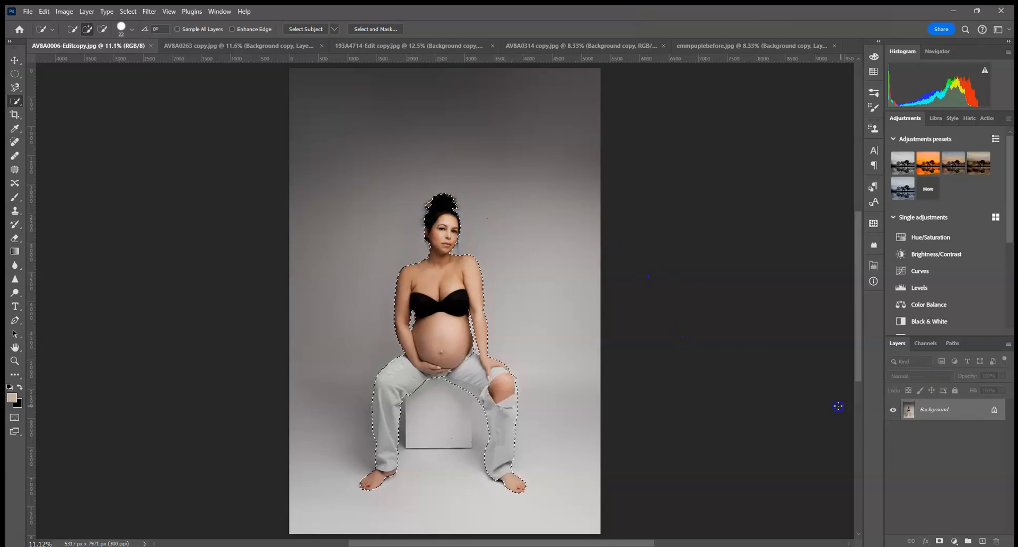
# Step: Duplicate the Background layer and add an inverted subject mask to the copy
pyautogui.moveTo(967, 416); pyautogui.dragTo(981, 539)
pyautogui.click(939, 541)
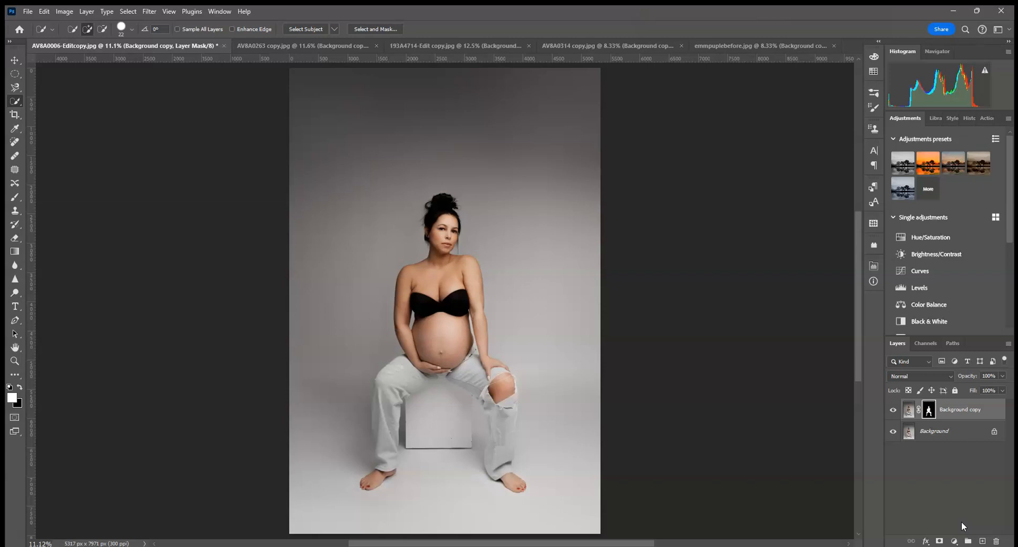
pyautogui.hotkey('ctrl', 'o')
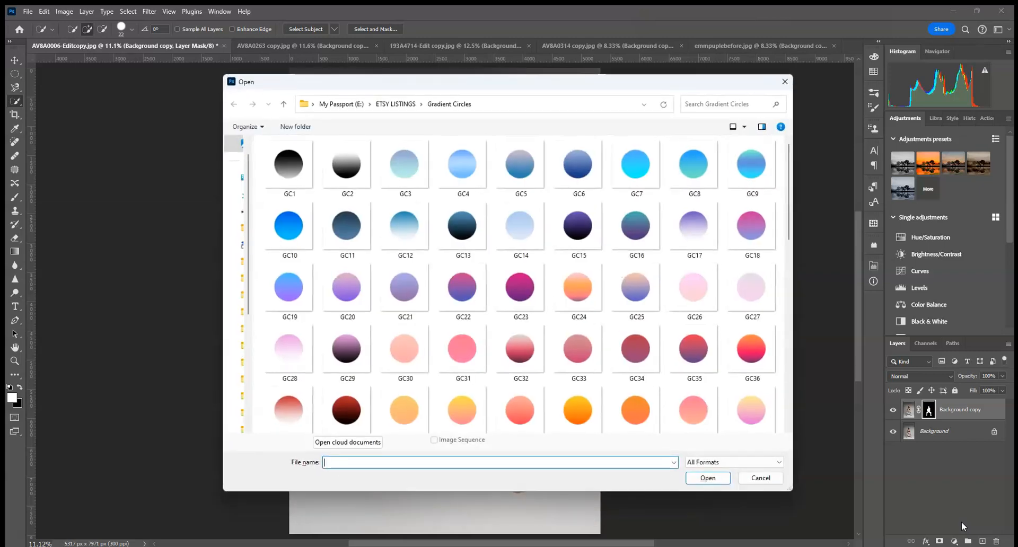
pyautogui.click(765, 477)
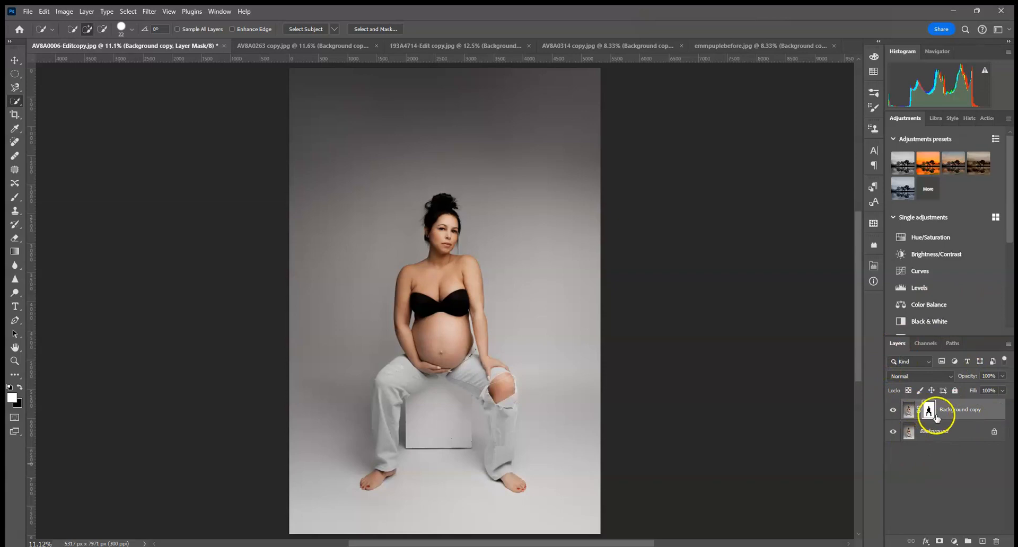
# Step: Place the gray-to-white gradient circle GC76 from the Gradient Circles folder as an embedded image
pyautogui.click(25, 10)
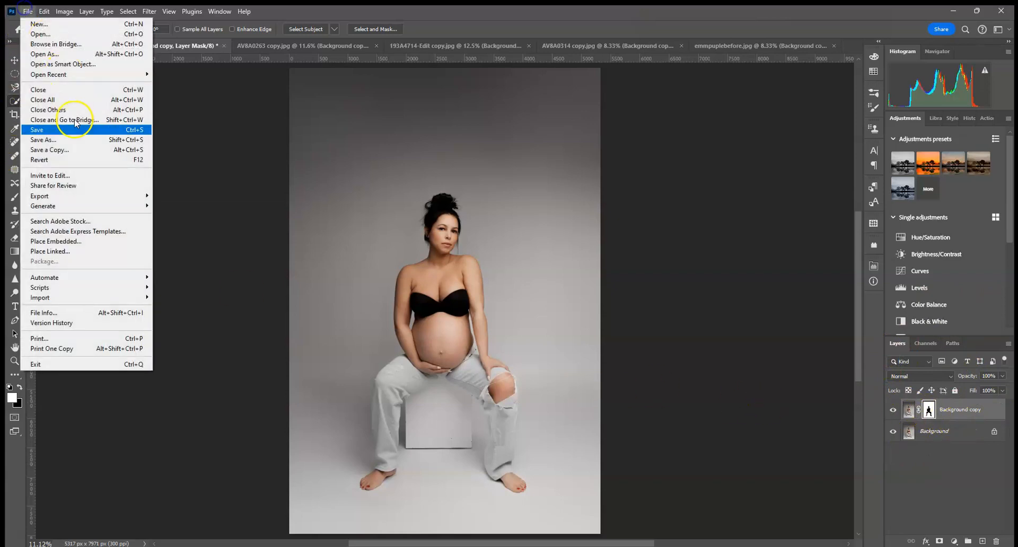
pyautogui.click(75, 241)
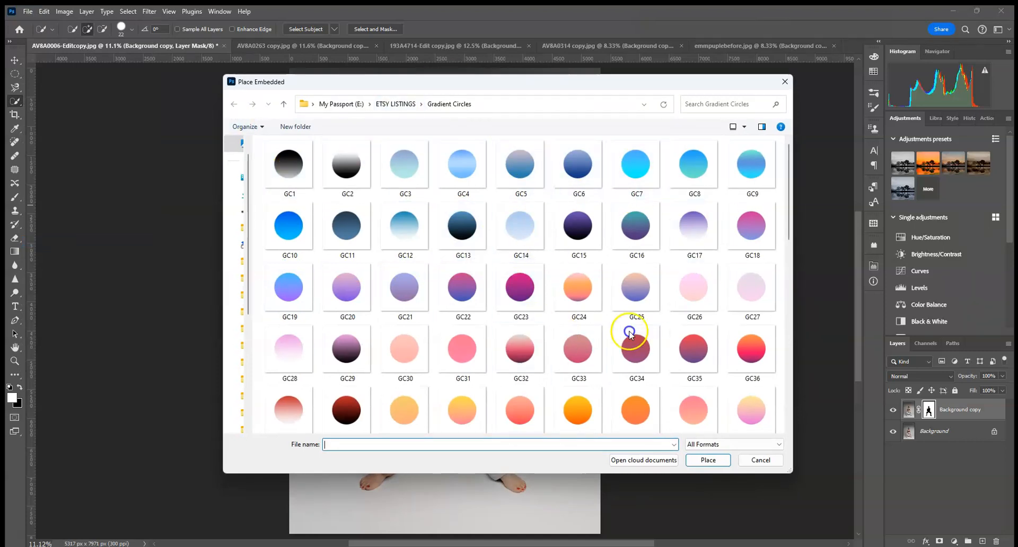
pyautogui.moveTo(789, 187); pyautogui.dragTo(855, 291)
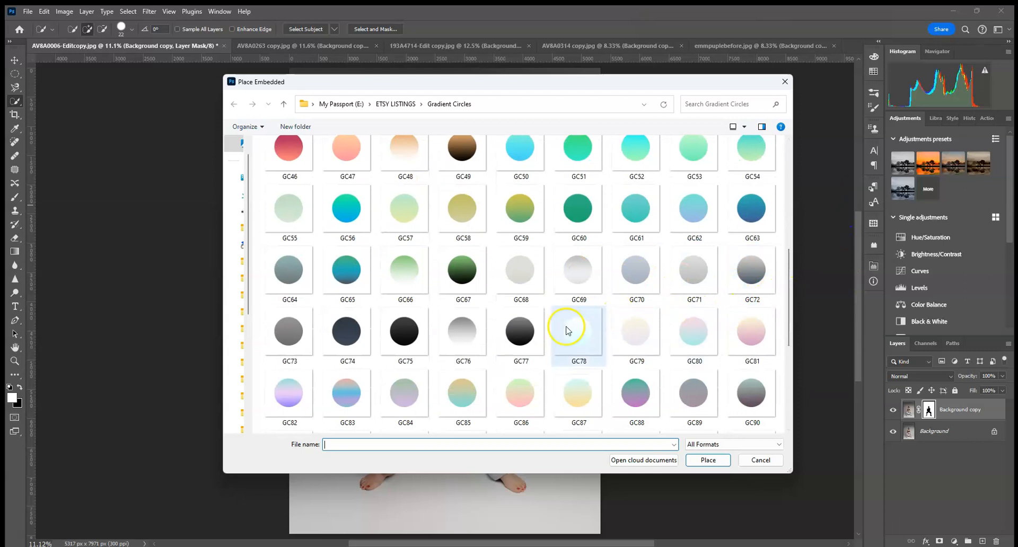
pyautogui.doubleClick(465, 337)
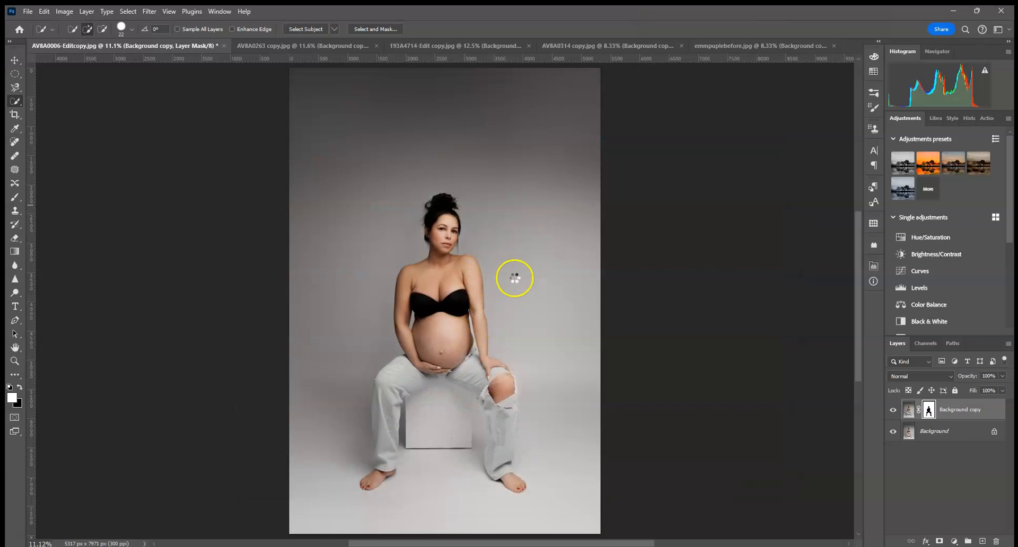
# Step: Scale the gradient circle to about 94.69% and position it horizontally centred over the woman's head and torso
pyautogui.moveTo(600, 302); pyautogui.dragTo(678, 301)
pyautogui.moveTo(597, 335); pyautogui.dragTo(540, 282)
pyautogui.moveTo(485, 162)
pyautogui.mouseDown()
pyautogui.moveTo(503, 164)
pyautogui.moveTo(492, 164)
pyautogui.mouseUp()
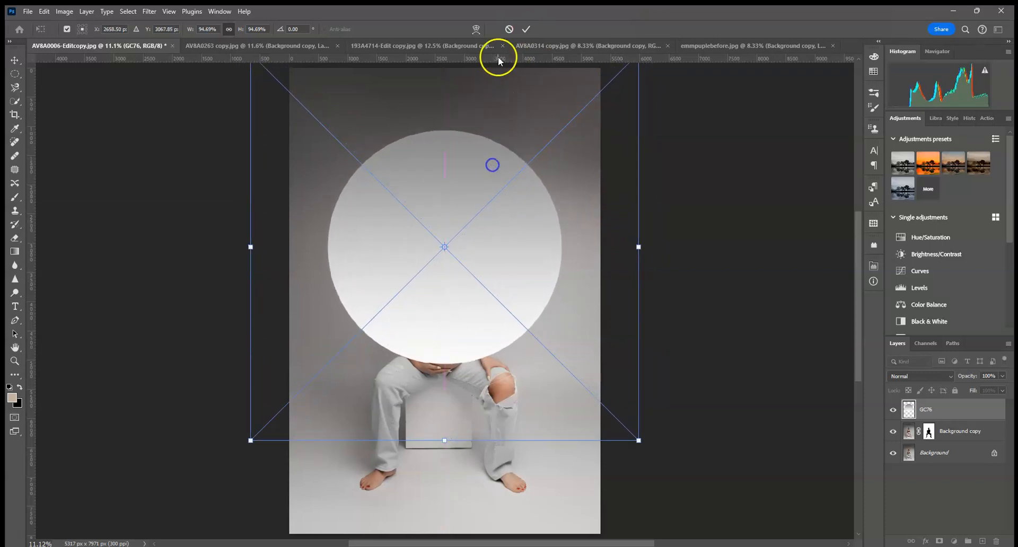
pyautogui.click(526, 29)
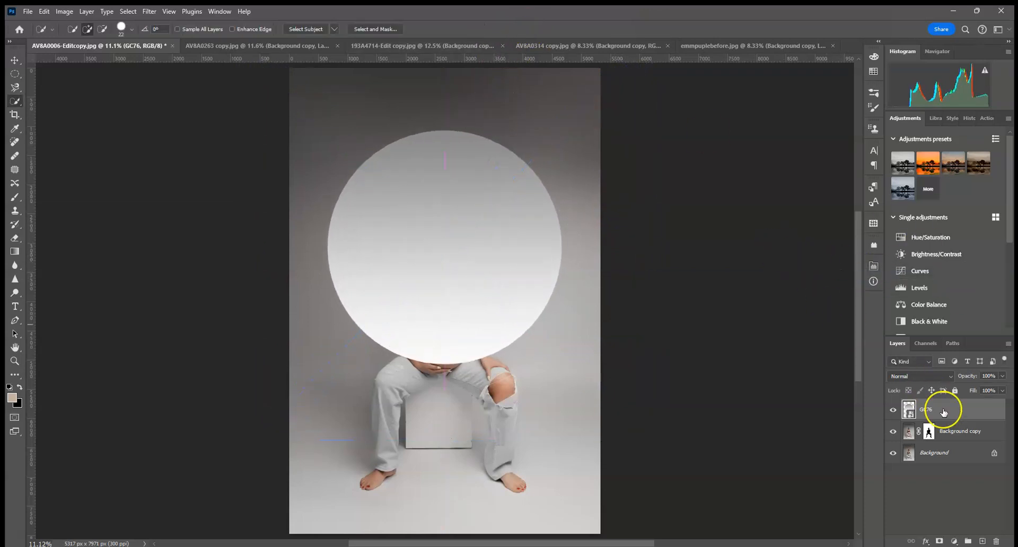
# Step: Clip the GC76 layer to the masked Background copy and set its blend mode to Multiply
pyautogui.moveTo(943, 422); pyautogui.dragTo(961, 416)
pyautogui.rightClick(960, 416)
pyautogui.click(909, 325)
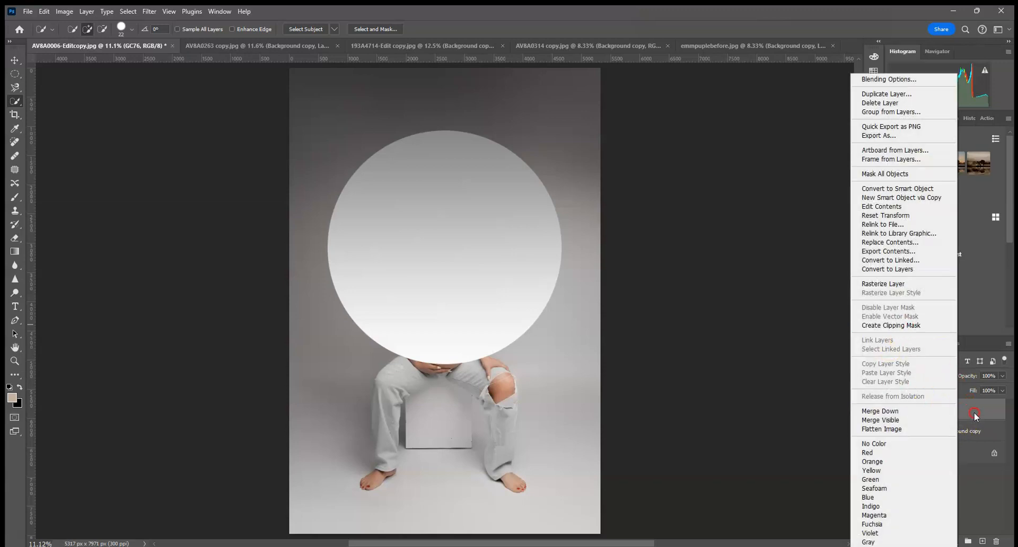
pyautogui.keyDown('alt'); pyautogui.click(951, 419); pyautogui.keyUp('alt')
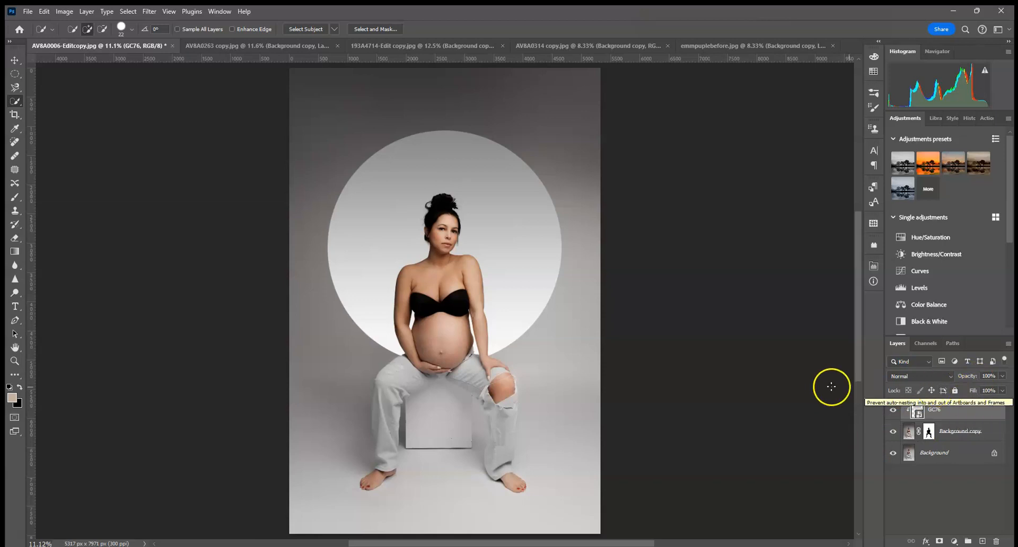
pyautogui.click(905, 373)
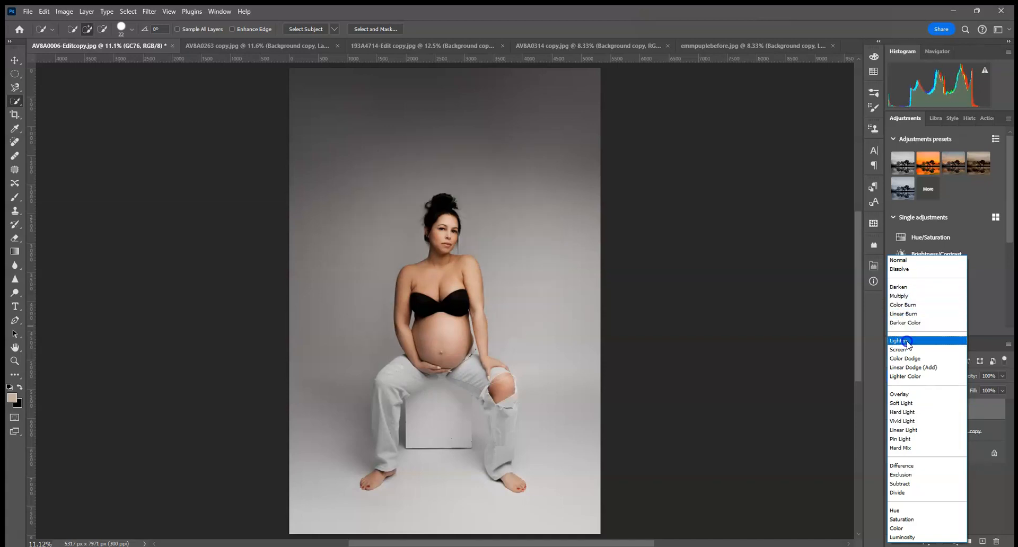
pyautogui.click(901, 300)
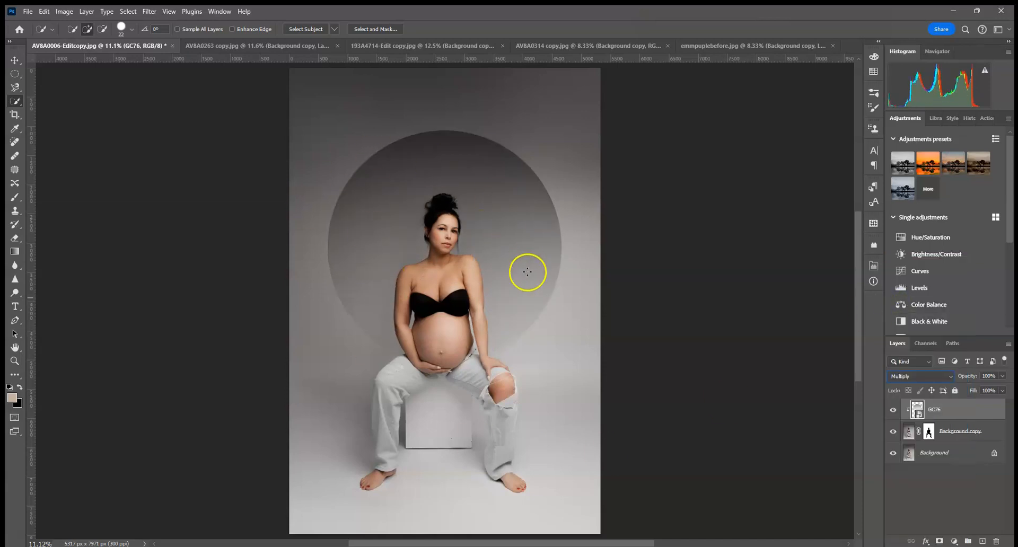
# Step: Activate the Background copy's layer mask and ready a 12 px Soft Round brush at the gap beside the woman's arm
pyautogui.hotkey('ctrl', '1')
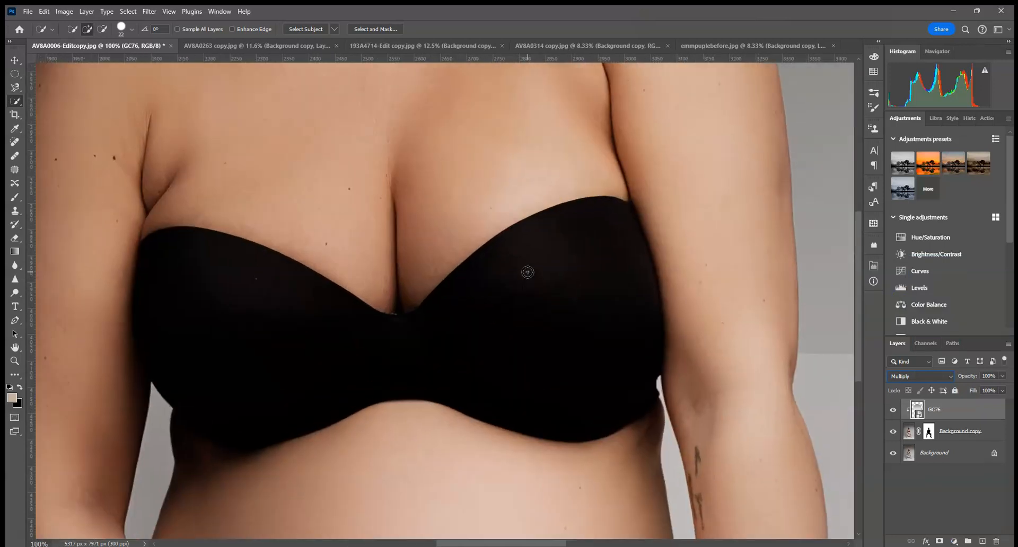
pyautogui.moveTo(644, 425); pyautogui.dragTo(419, 443)
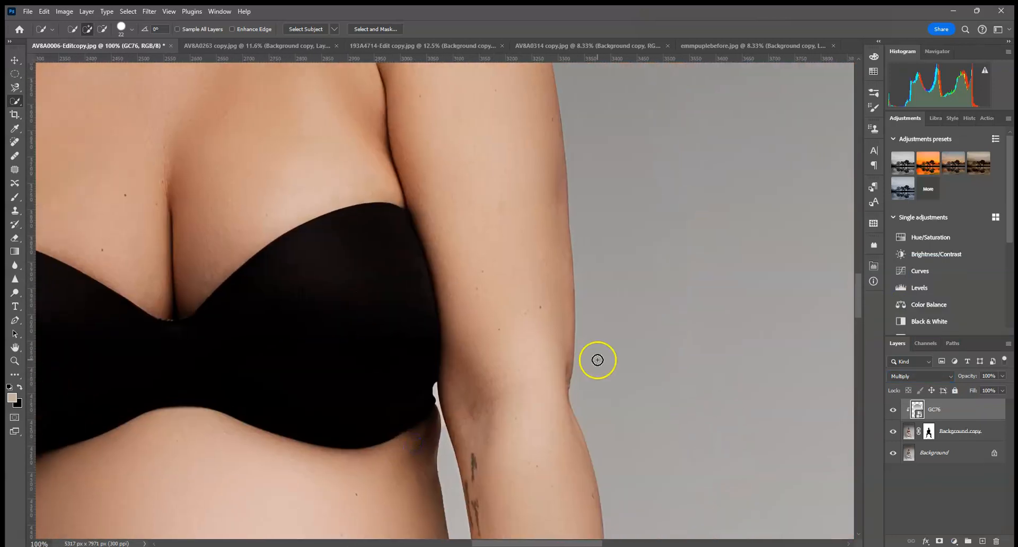
pyautogui.hotkey('ctrl', '+')
pyautogui.moveTo(546, 404); pyautogui.dragTo(555, 166)
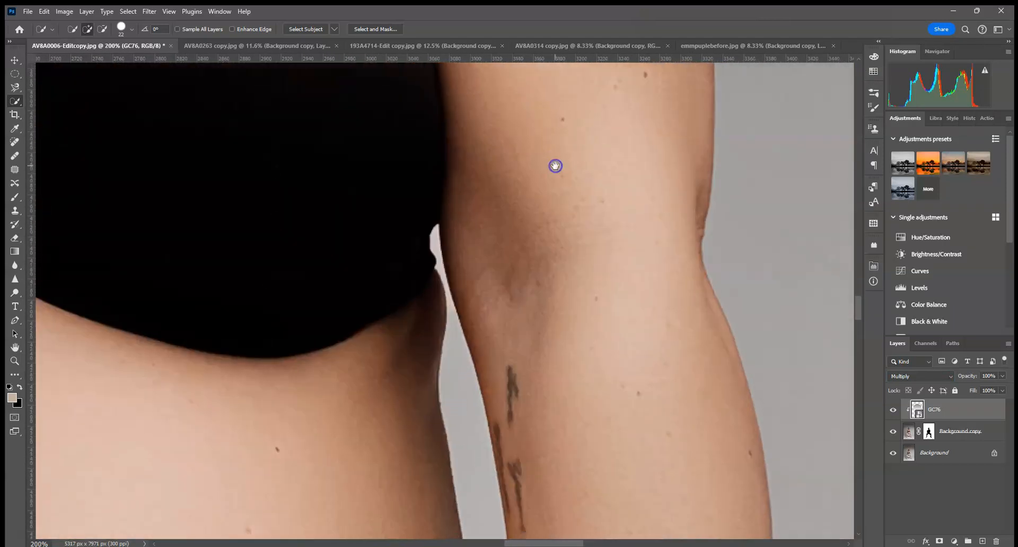
pyautogui.click(929, 431)
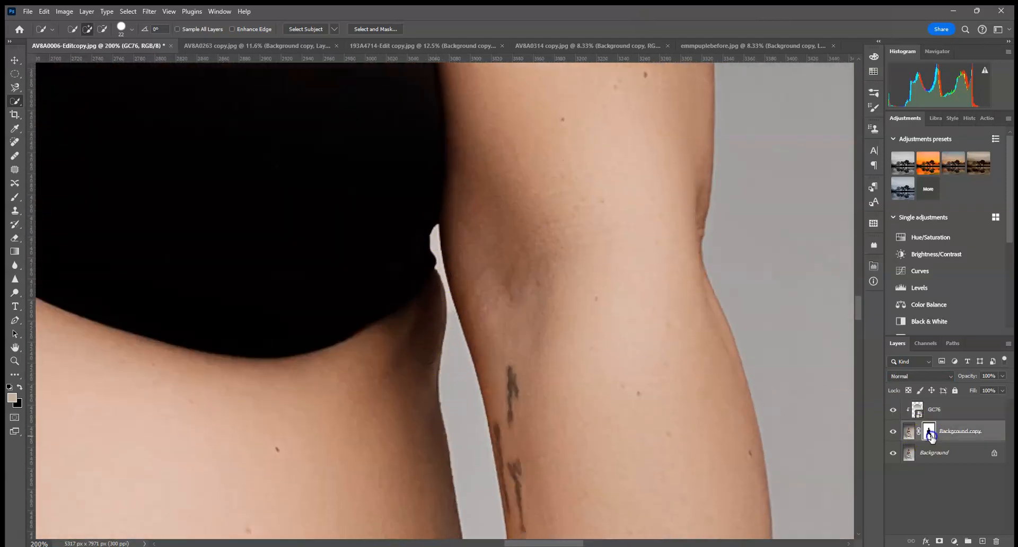
pyautogui.click(75, 29)
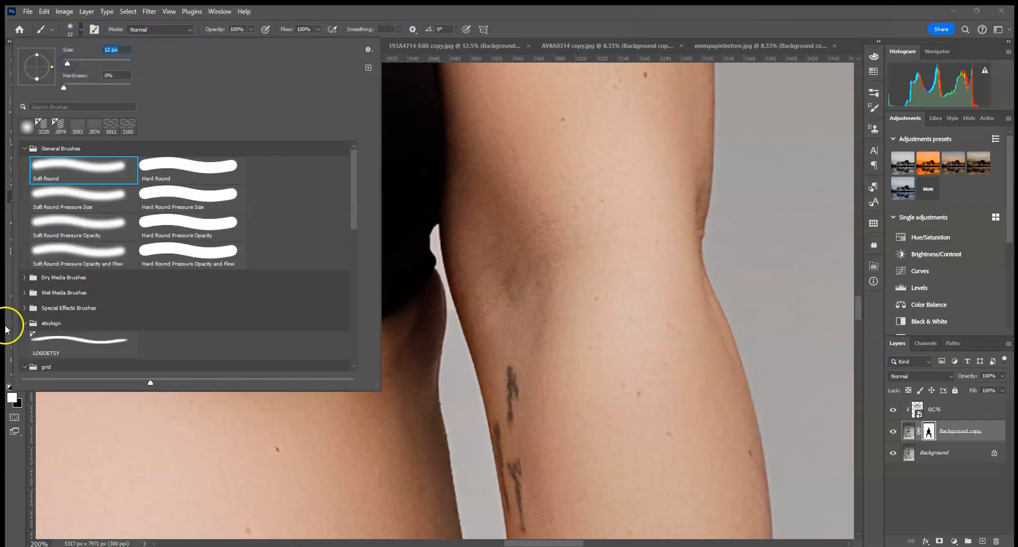
pyautogui.press('Return')
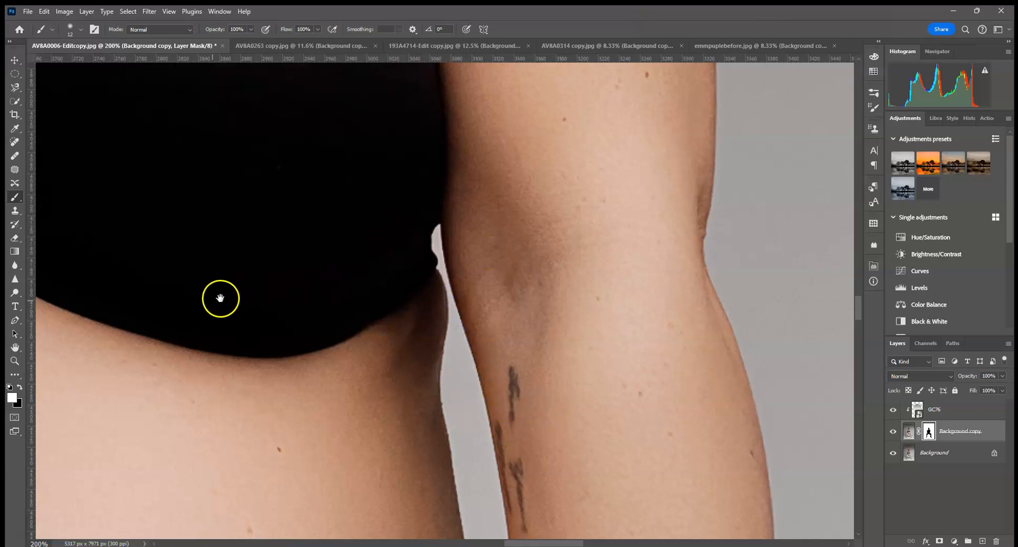
# Step: Examine the mask edges around the woman's hair, neck and arm at 200% zoom for areas needing touch-up
pyautogui.moveTo(209, 298); pyautogui.dragTo(874, 291)
pyautogui.moveTo(393, 312); pyautogui.dragTo(520, 468)
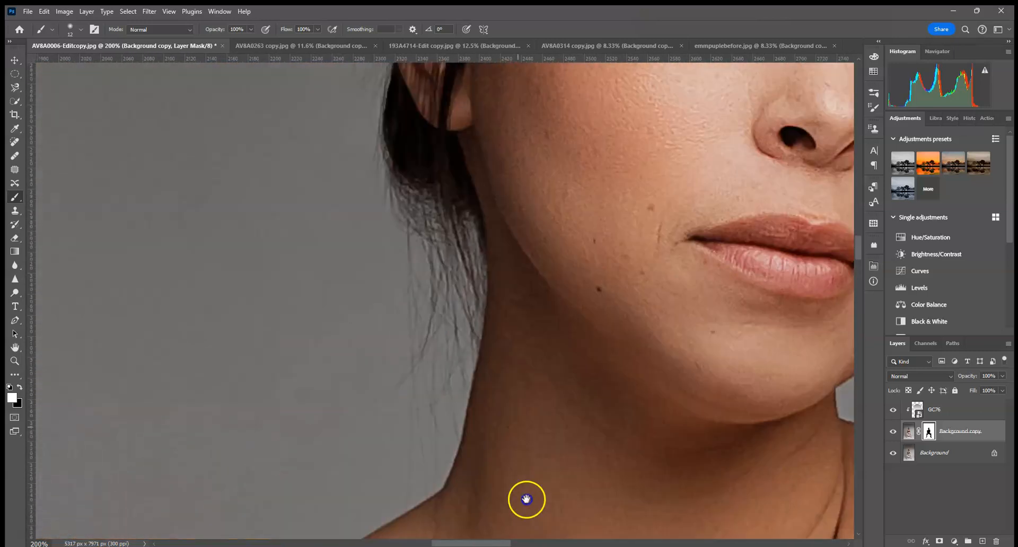
pyautogui.moveTo(537, 335); pyautogui.dragTo(375, 236)
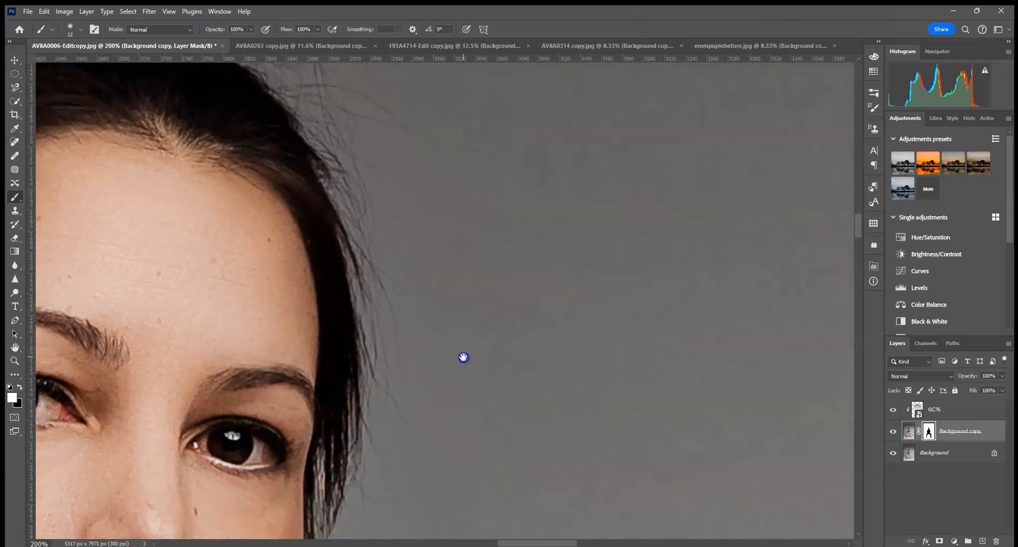
pyautogui.moveTo(500, 415); pyautogui.dragTo(534, 320)
pyautogui.moveTo(535, 419); pyautogui.dragTo(492, 222)
pyautogui.moveTo(503, 503); pyautogui.dragTo(511, 380)
pyautogui.moveTo(499, 530); pyautogui.dragTo(491, 388)
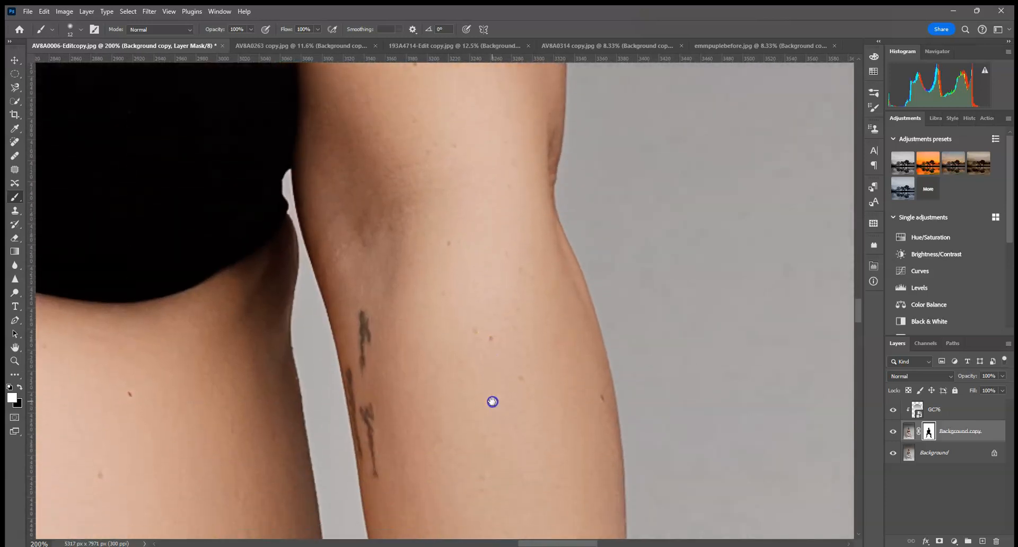
pyautogui.hotkey('ctrl', '0')
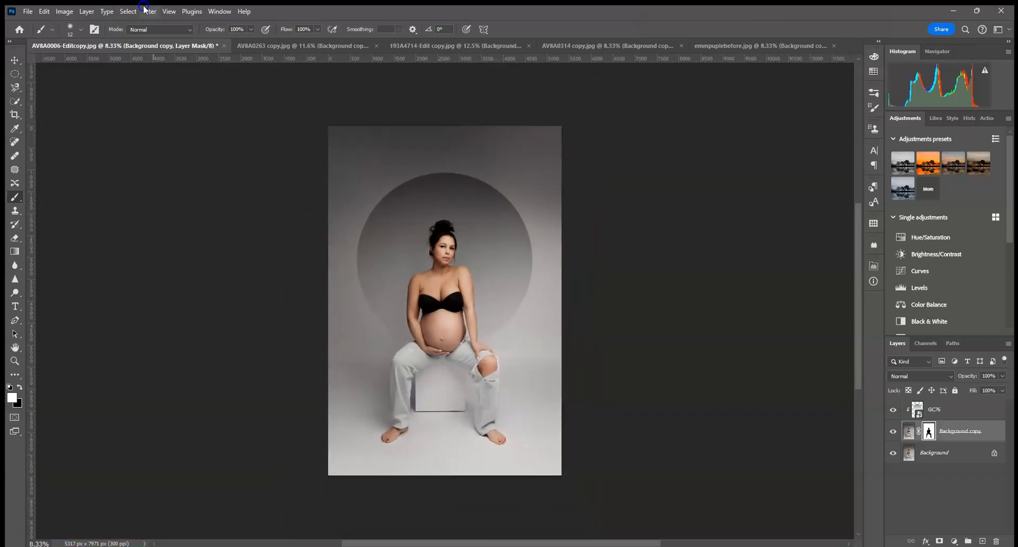
# Step: Switch to AV8A0263 copy.jpg and place the GC55 gradient circle as an embedded image
pyautogui.click(291, 46)
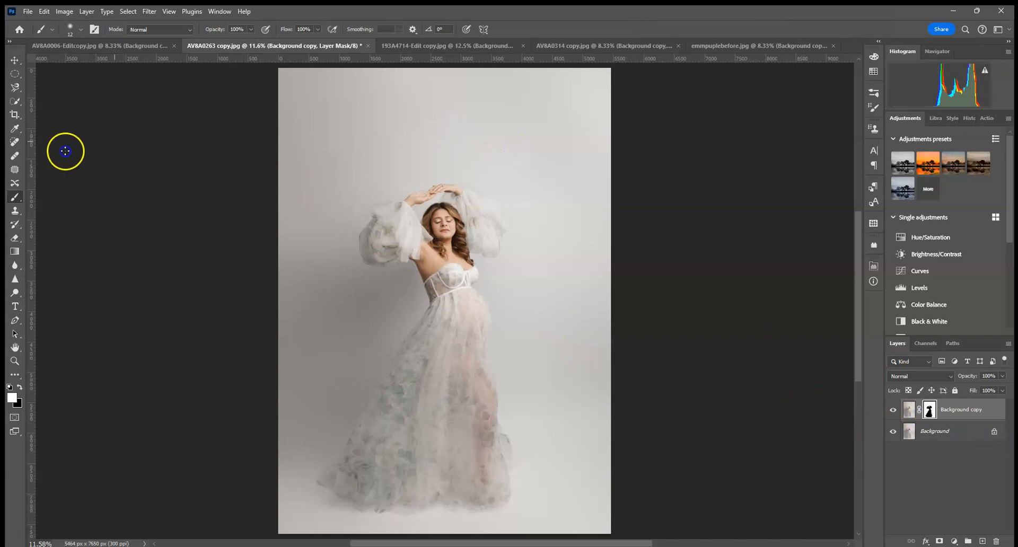
pyautogui.click(120, 44)
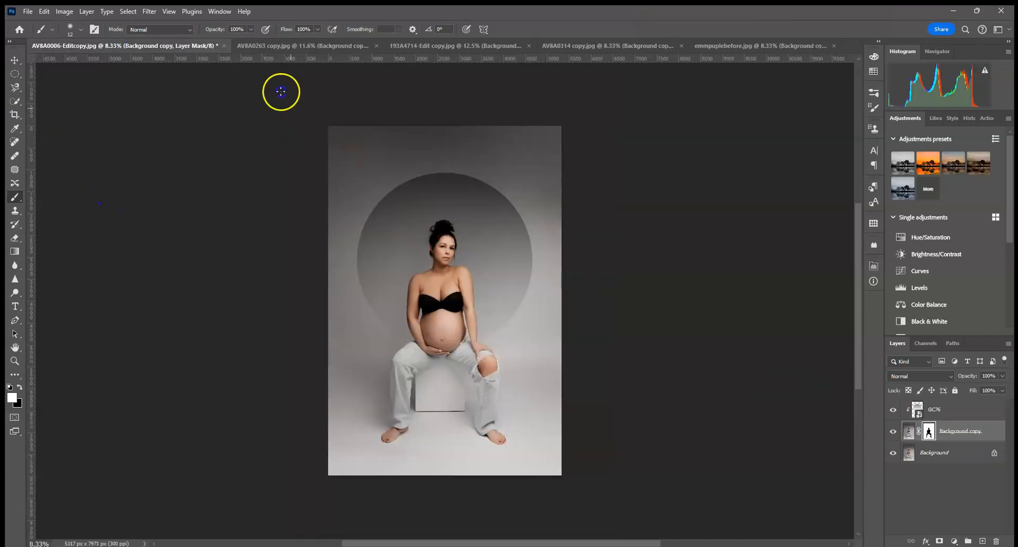
pyautogui.click(263, 45)
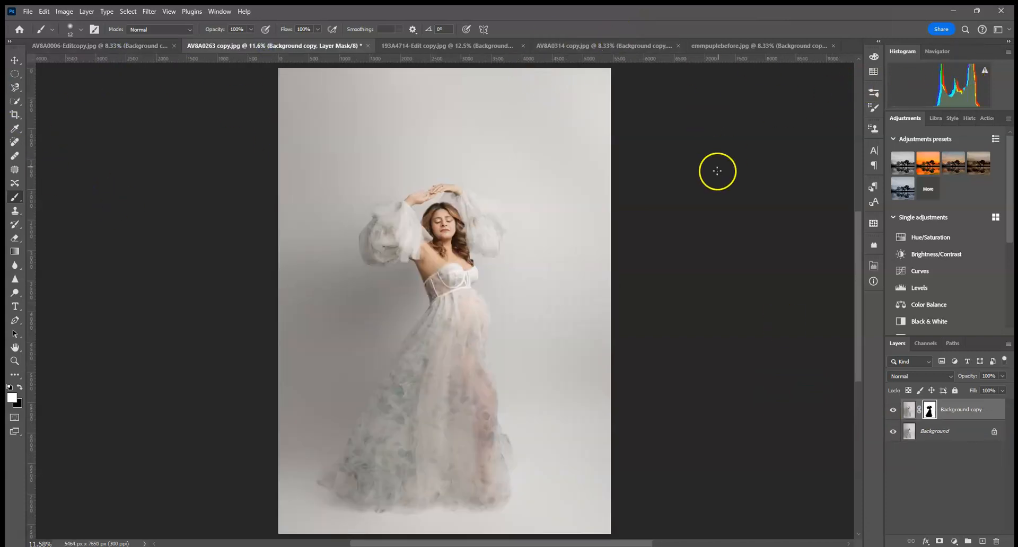
pyautogui.click(28, 12)
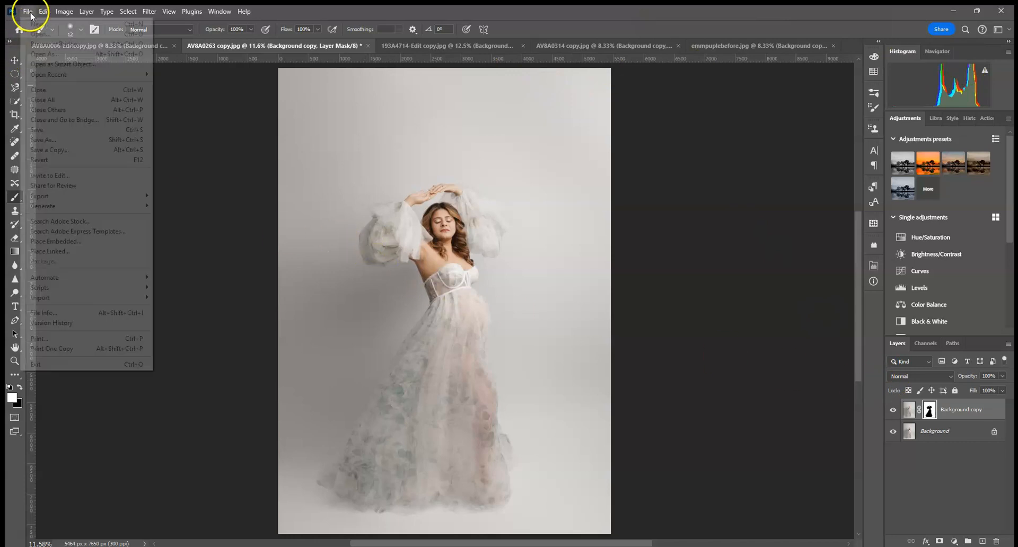
pyautogui.click(55, 241)
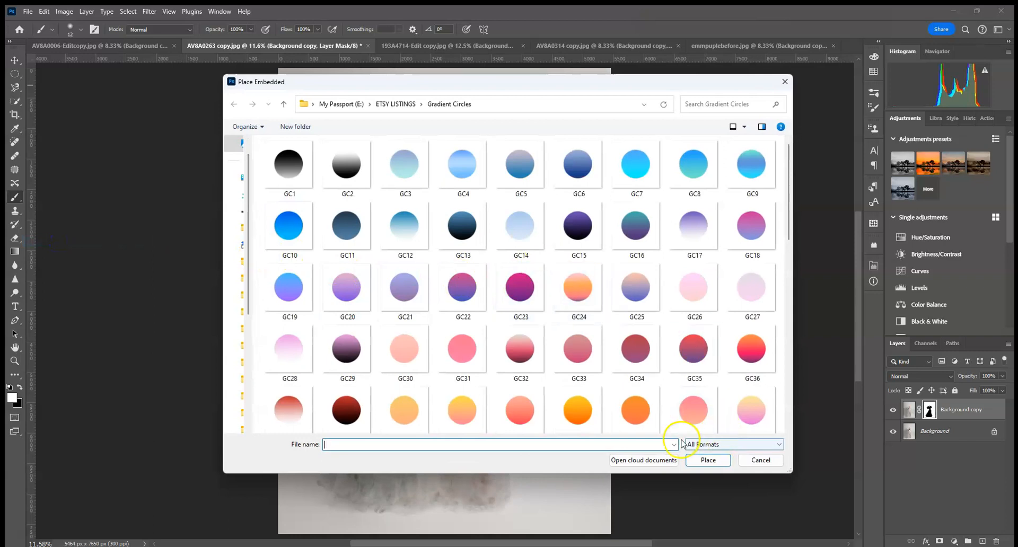
pyautogui.moveTo(427, 89); pyautogui.dragTo(403, 93)
pyautogui.moveTo(766, 194); pyautogui.dragTo(777, 274)
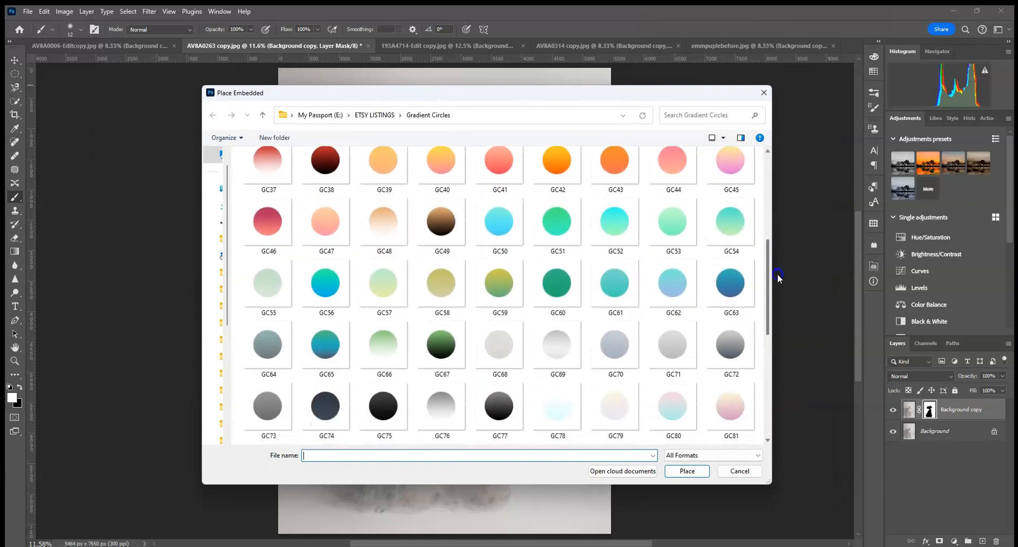
pyautogui.doubleClick(268, 286)
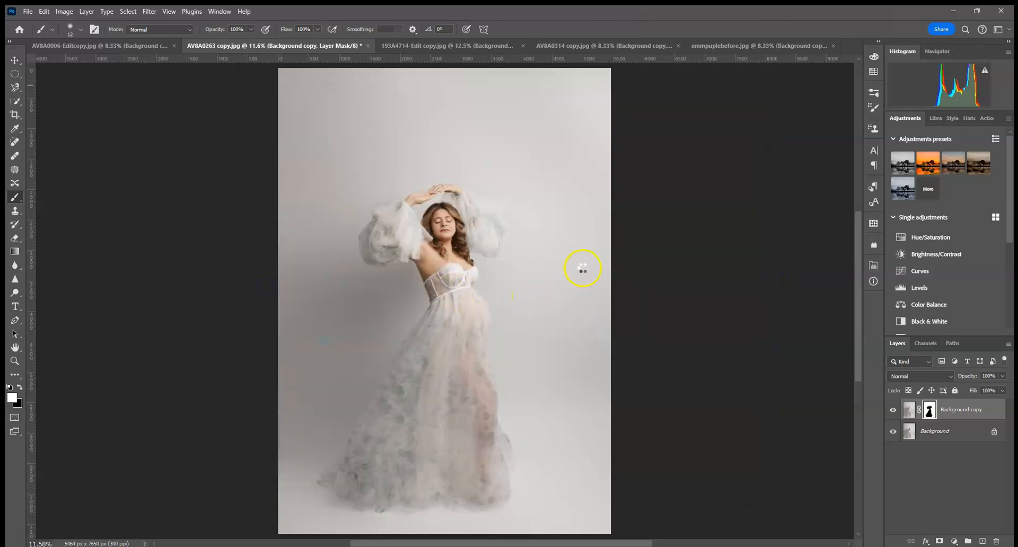
# Step: Scale the GC55 circle and position it horizontally centred over the woman's head and torso
pyautogui.moveTo(611, 300); pyautogui.dragTo(652, 292)
pyautogui.moveTo(584, 278); pyautogui.dragTo(648, 228)
pyautogui.moveTo(548, 239)
pyautogui.mouseDown()
pyautogui.moveTo(539, 237)
pyautogui.moveTo(547, 234)
pyautogui.mouseUp()
pyautogui.click(526, 29)
pyautogui.press('b')
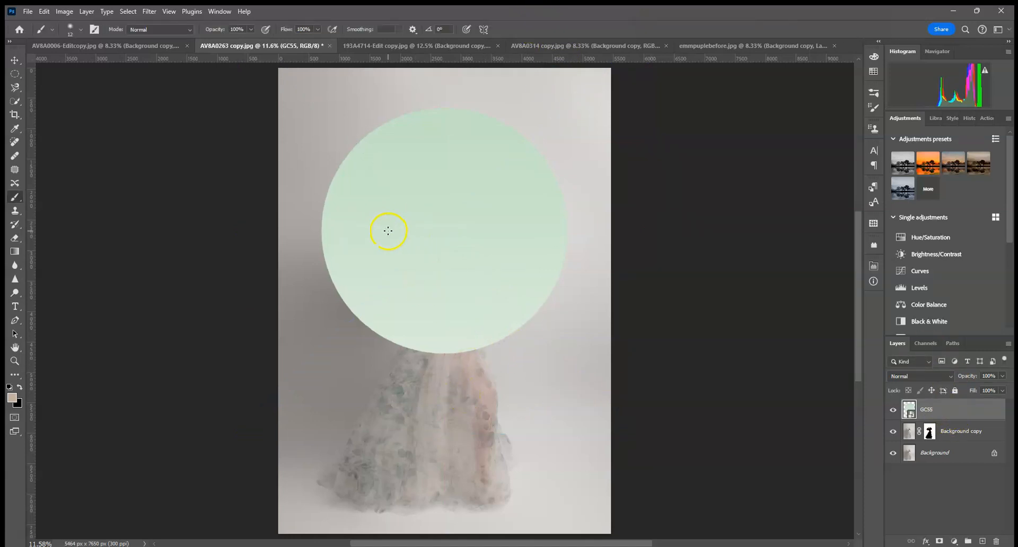
# Step: Add a Hue/Saturation adjustment clipped to the GC55 layer and set its saturation to -51
pyautogui.click(943, 238)
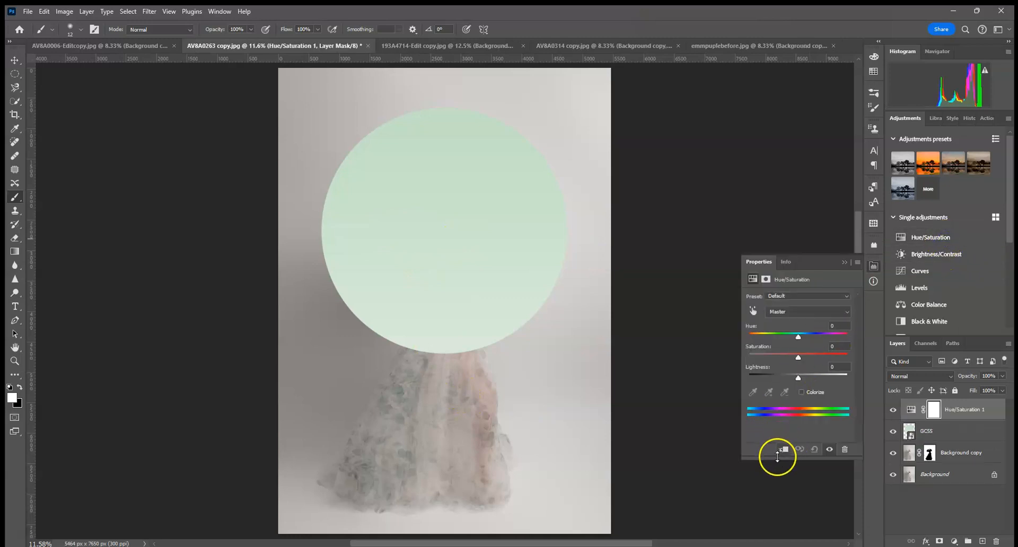
pyautogui.click(784, 450)
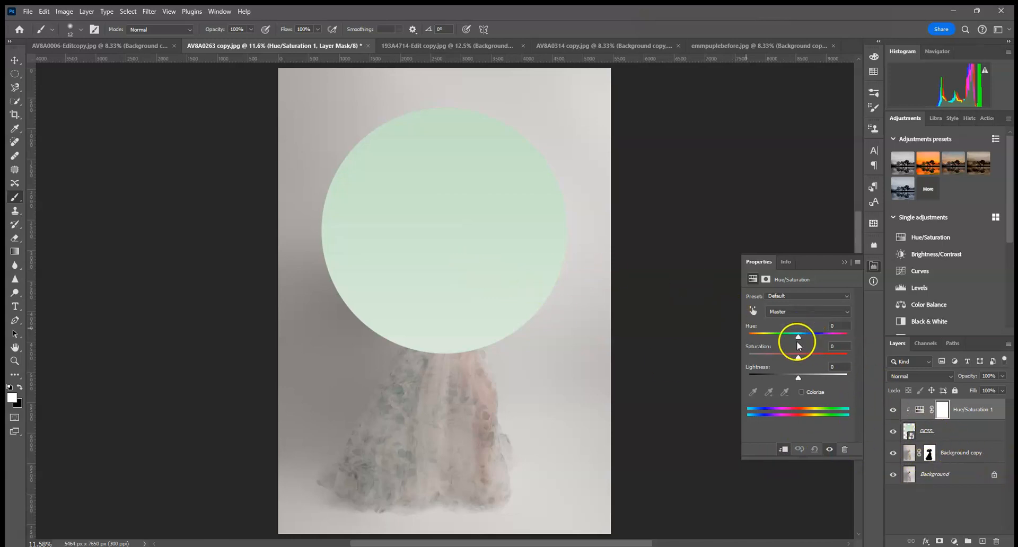
pyautogui.moveTo(799, 357); pyautogui.dragTo(788, 360)
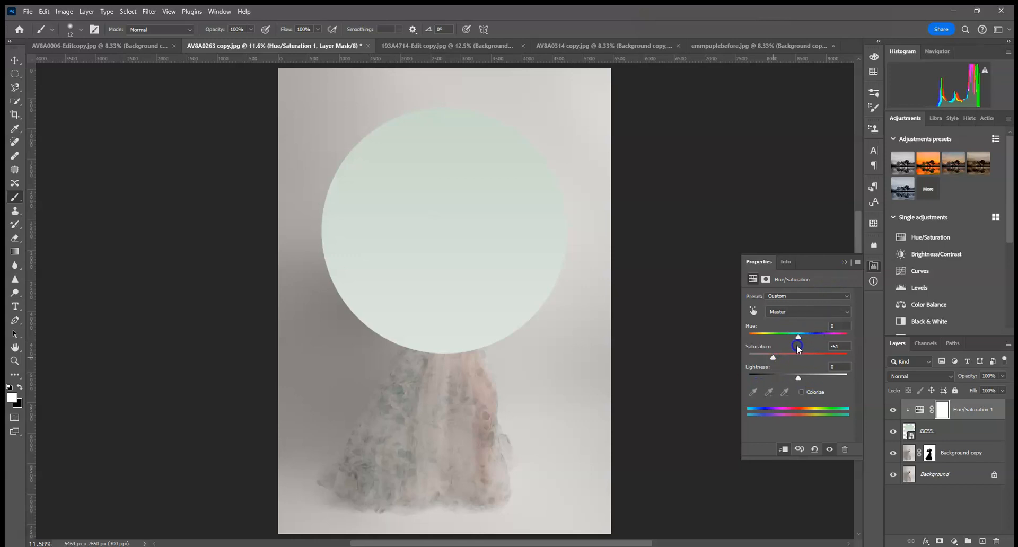
pyautogui.moveTo(860, 339); pyautogui.dragTo(799, 344)
pyautogui.click(840, 266)
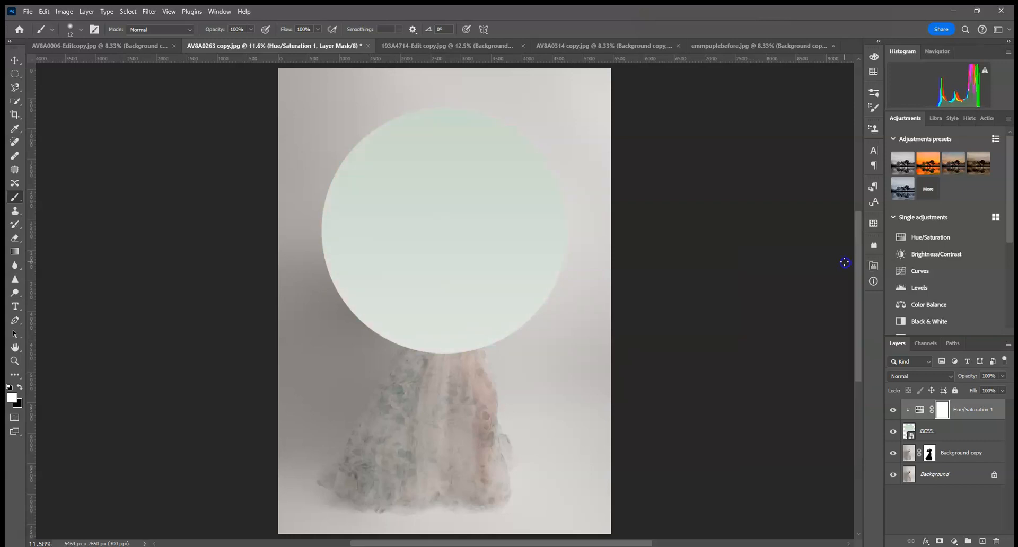
# Step: Merge the Hue/Saturation adjustment with GC55 and clip the merged layer to the masked Background copy
pyautogui.keyDown('shift'); pyautogui.click(954, 428); pyautogui.keyUp('shift')
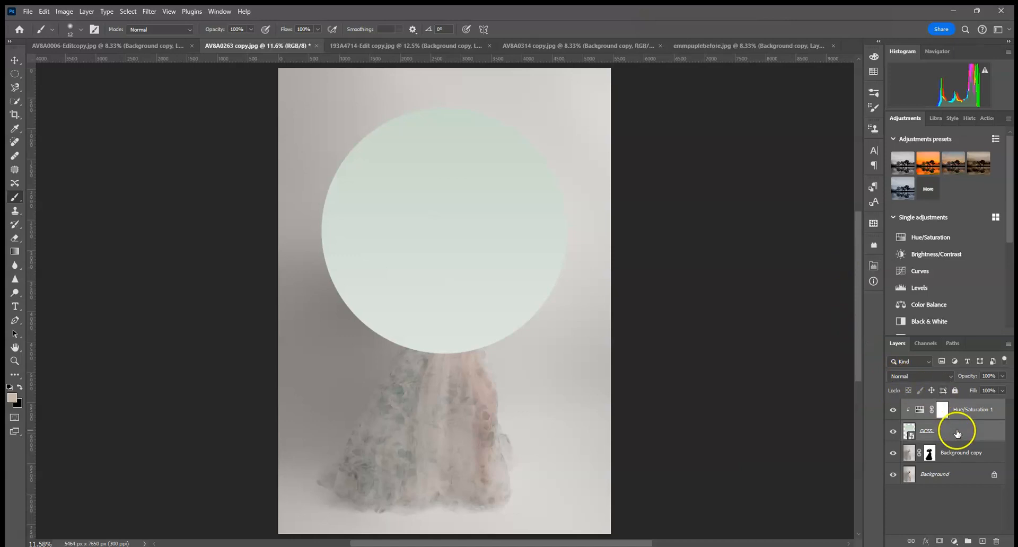
pyautogui.rightClick(956, 430)
pyautogui.click(911, 414)
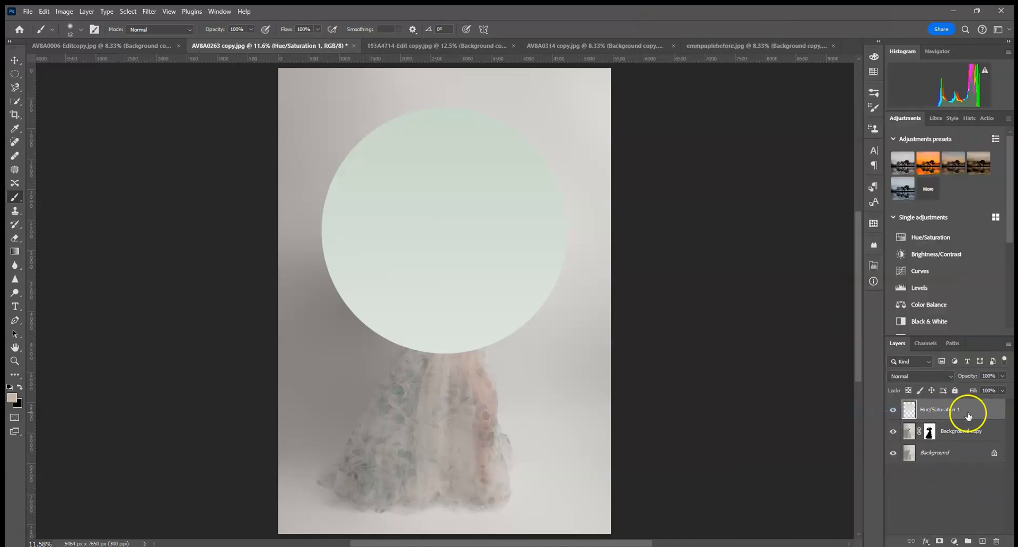
pyautogui.moveTo(950, 420); pyautogui.dragTo(950, 418)
pyautogui.keyDown('alt'); pyautogui.click(950, 419); pyautogui.keyUp('alt')
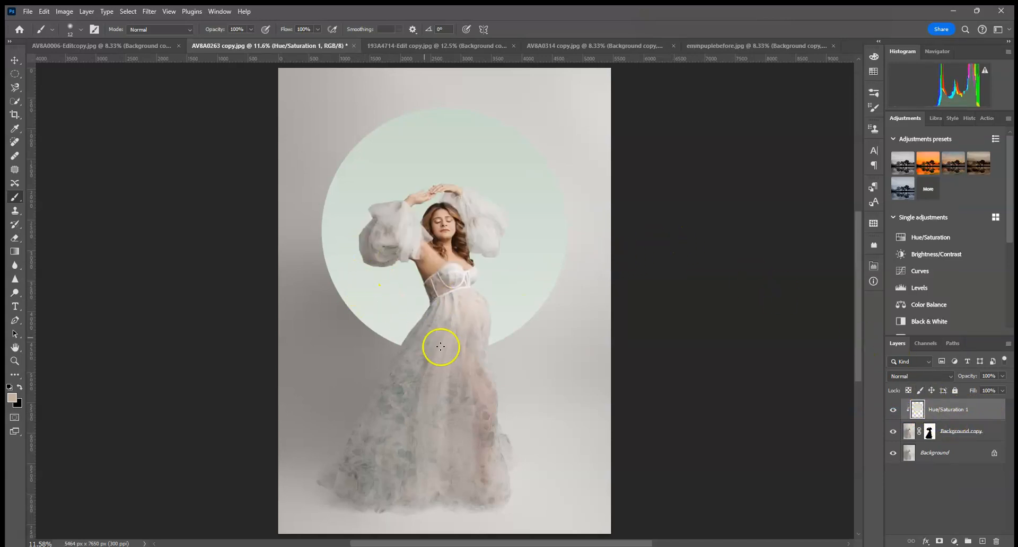
# Step: Flip the clipped green circle layer in place and apply the transformation
pyautogui.click(8, 62)
pyautogui.click(564, 229)
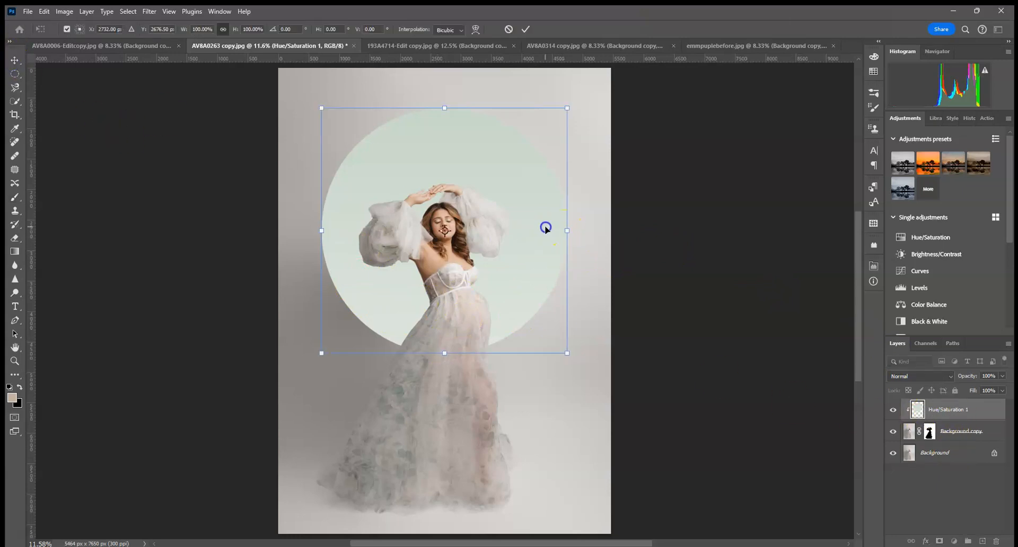
pyautogui.rightClick(546, 227)
pyautogui.click(602, 436)
pyautogui.click(526, 29)
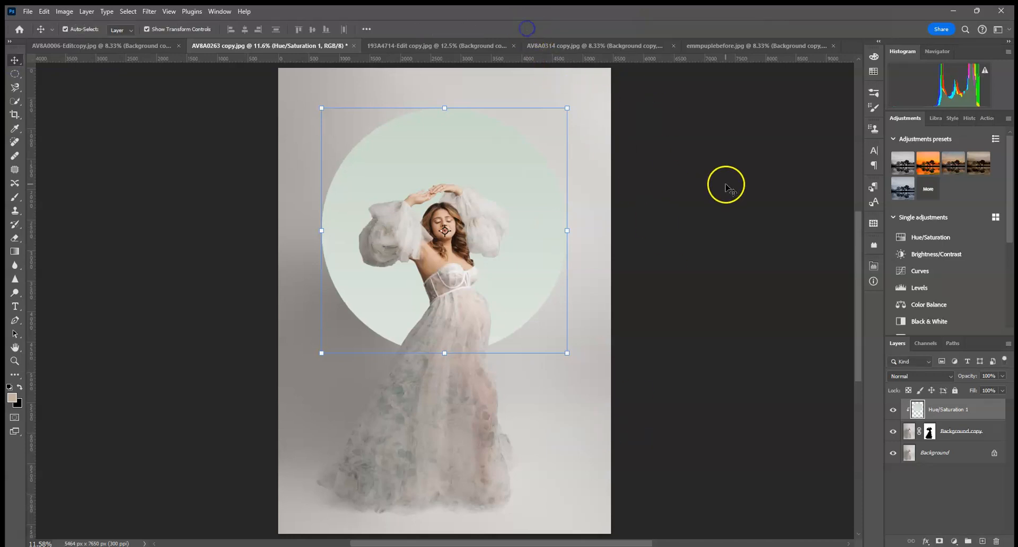
# Step: Set the green circle layer's blend mode to Multiply and deselect the layer
pyautogui.click(903, 377)
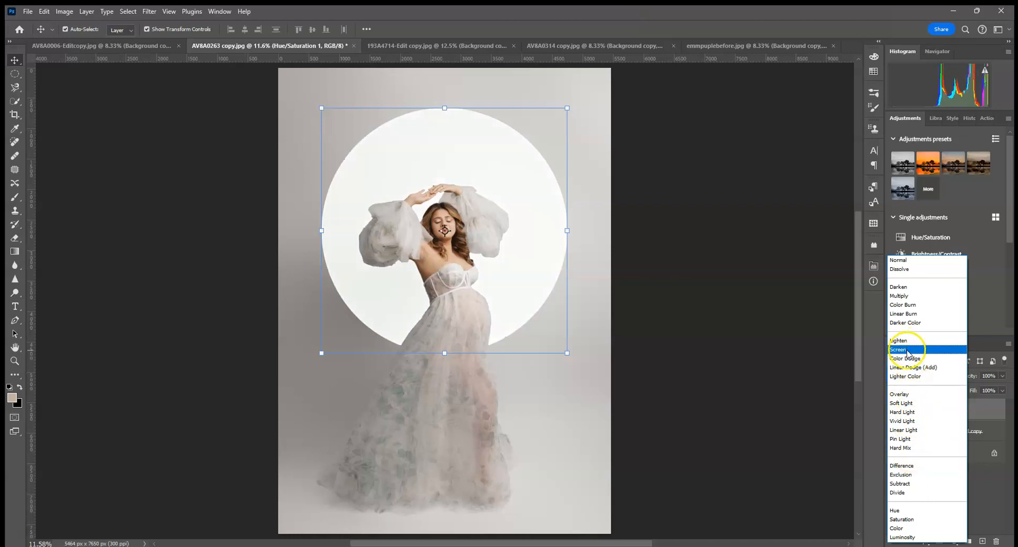
pyautogui.click(910, 296)
pyautogui.click(798, 274)
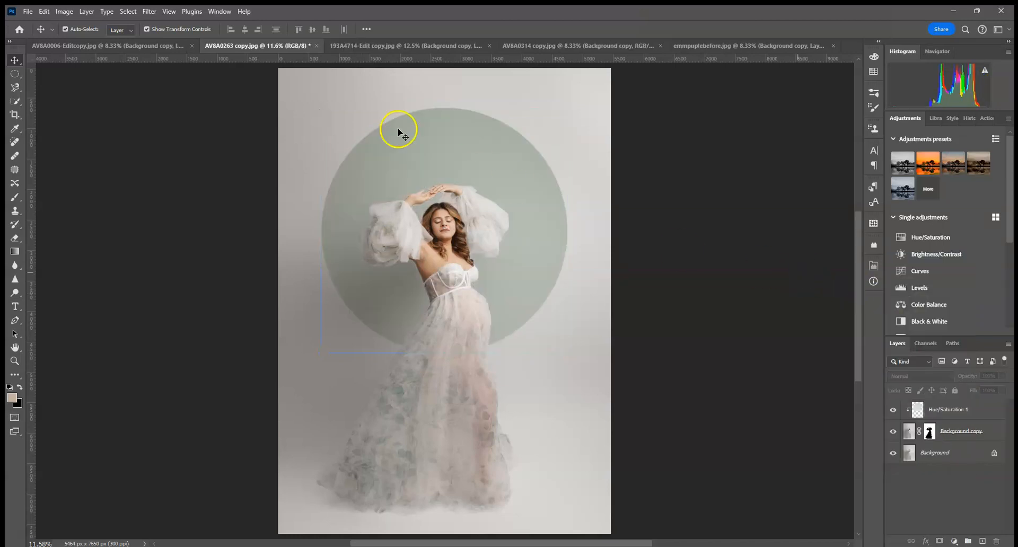
pyautogui.click(166, 46)
pyautogui.click(262, 47)
pyautogui.click(445, 47)
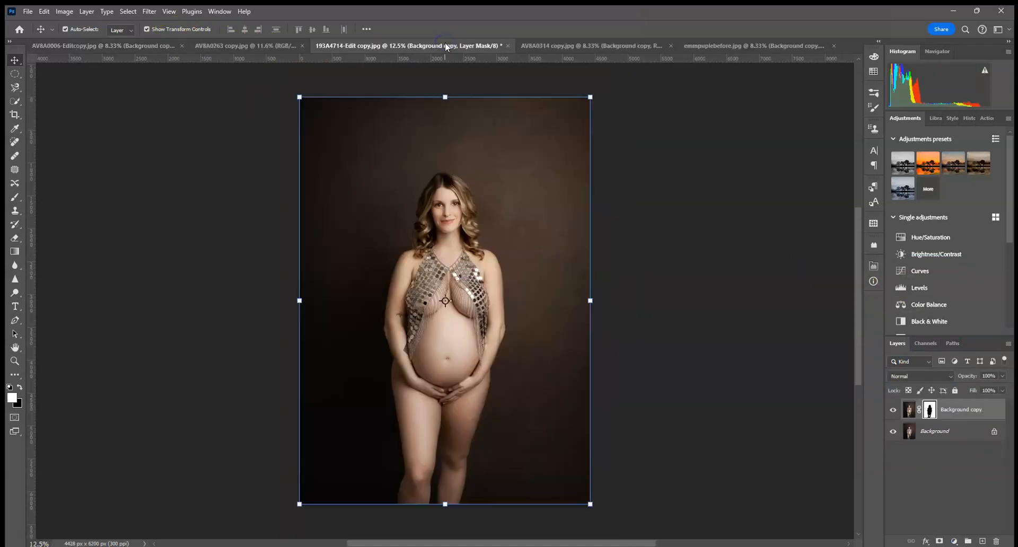
pyautogui.click(260, 46)
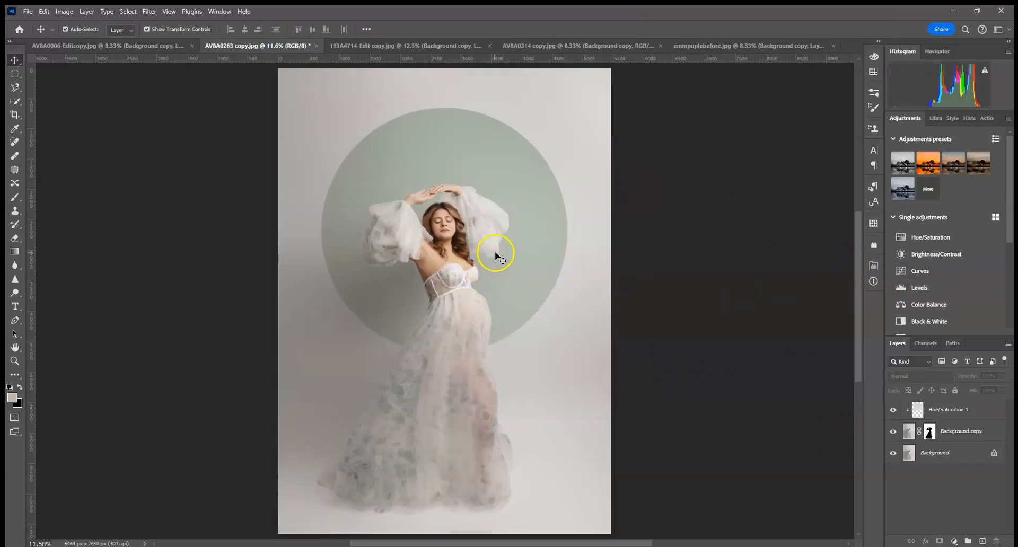
# Step: Add a layer mask to the green circle layer and set up a 2874 px Soft Round brush at 50% opacity
pyautogui.click(949, 409)
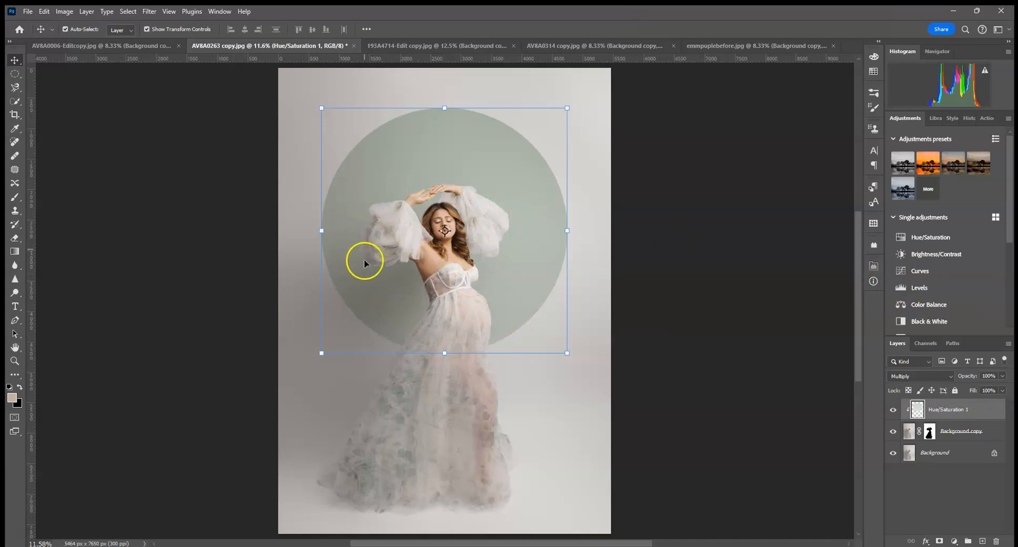
pyautogui.click(939, 541)
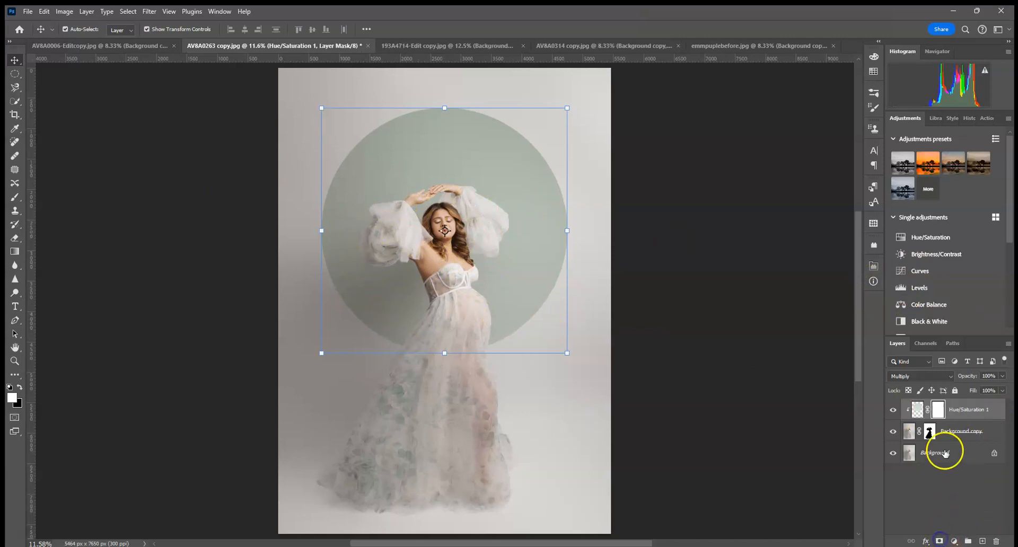
pyautogui.click(12, 200)
pyautogui.click(80, 29)
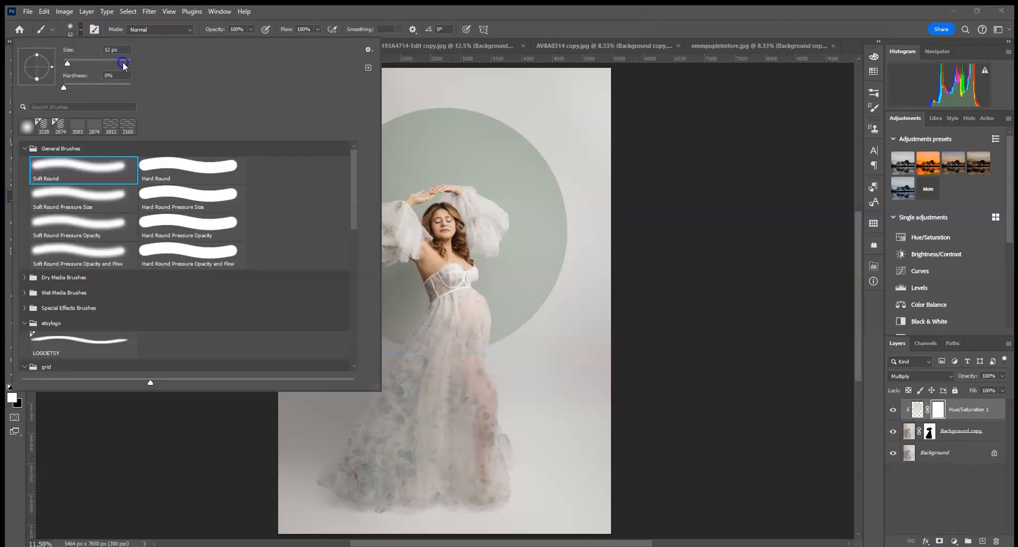
pyautogui.click(250, 29)
pyautogui.click(243, 28)
pyautogui.write('50')
pyautogui.press('Return')
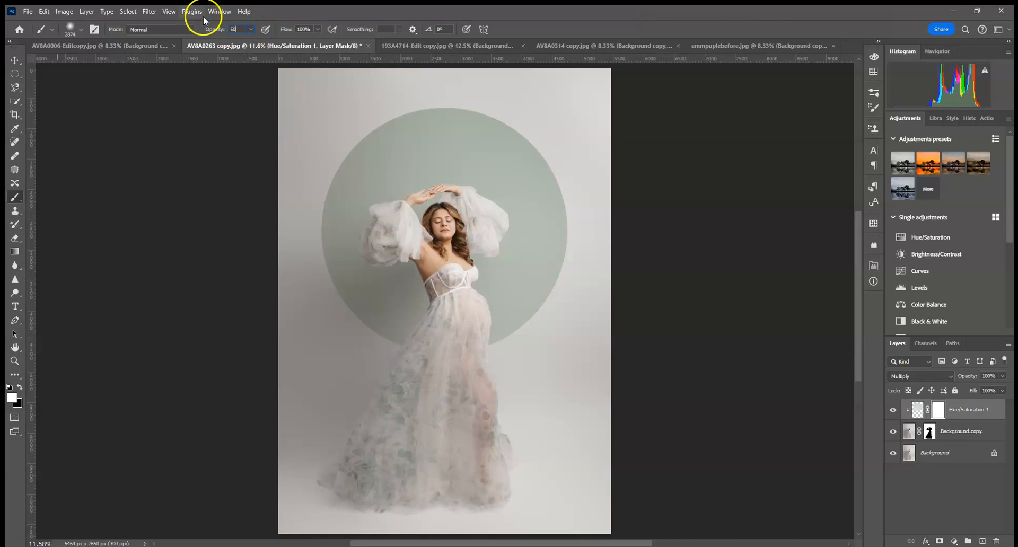
# Step: Paint black on the circle layer's mask to fade the lower part of the green circle into the backdrop
pyautogui.click(20, 388)
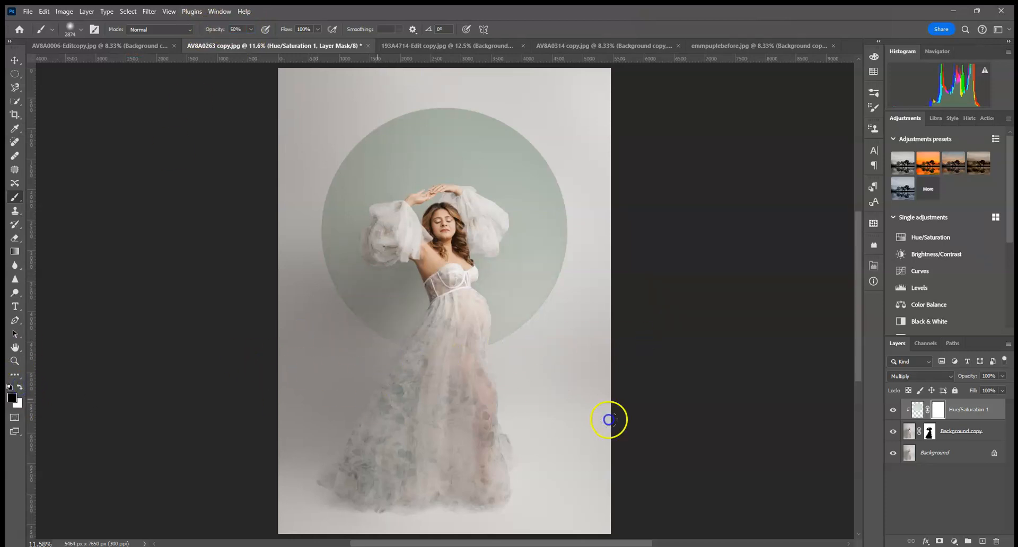
pyautogui.click(581, 292)
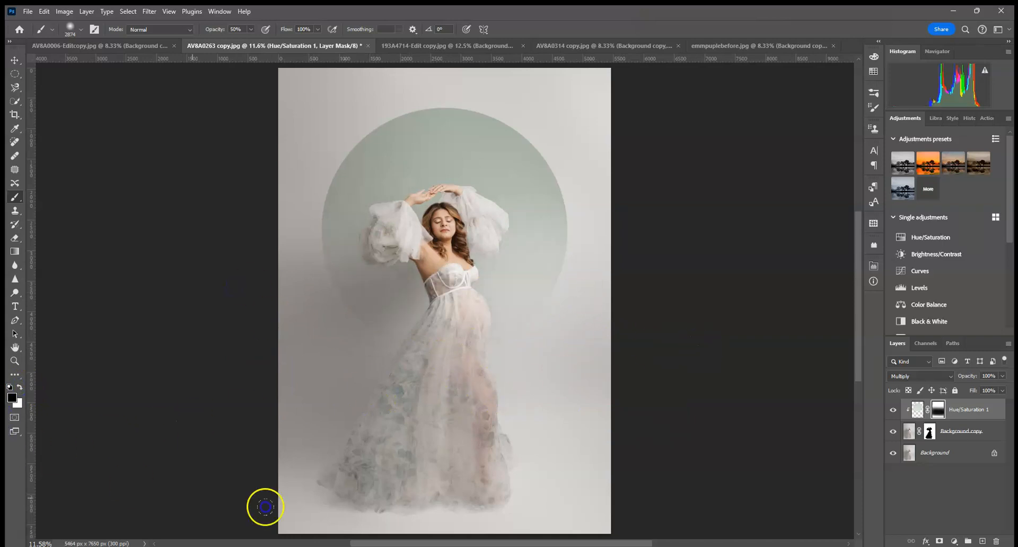
pyautogui.moveTo(424, 294)
pyautogui.mouseDown()
pyautogui.moveTo(466, 127)
pyautogui.moveTo(647, 231)
pyautogui.mouseUp()
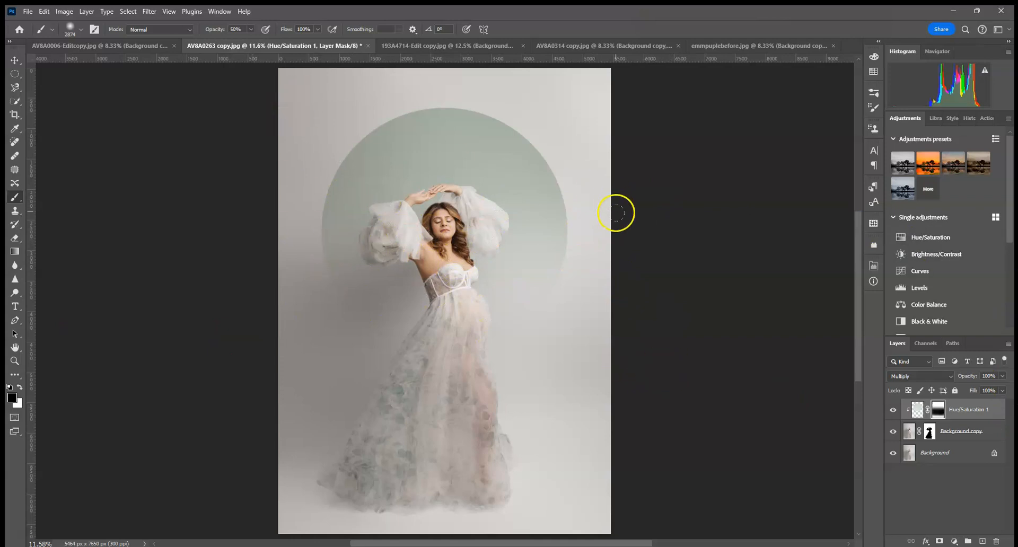
# Step: Switch to 193A4714-Edit copy.jpg and place the GC49 gradient circle as an embedded image
pyautogui.click(451, 46)
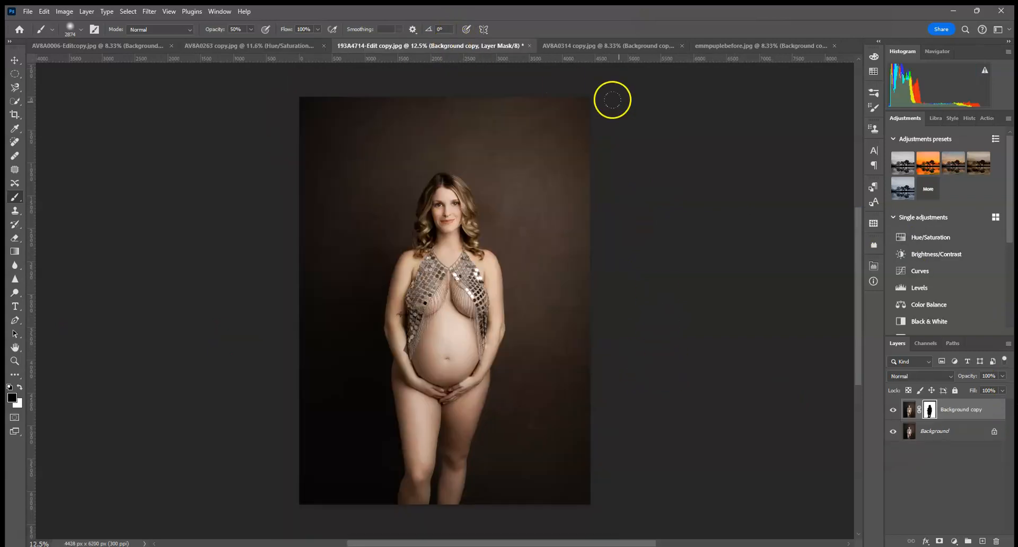
pyautogui.click(21, 12)
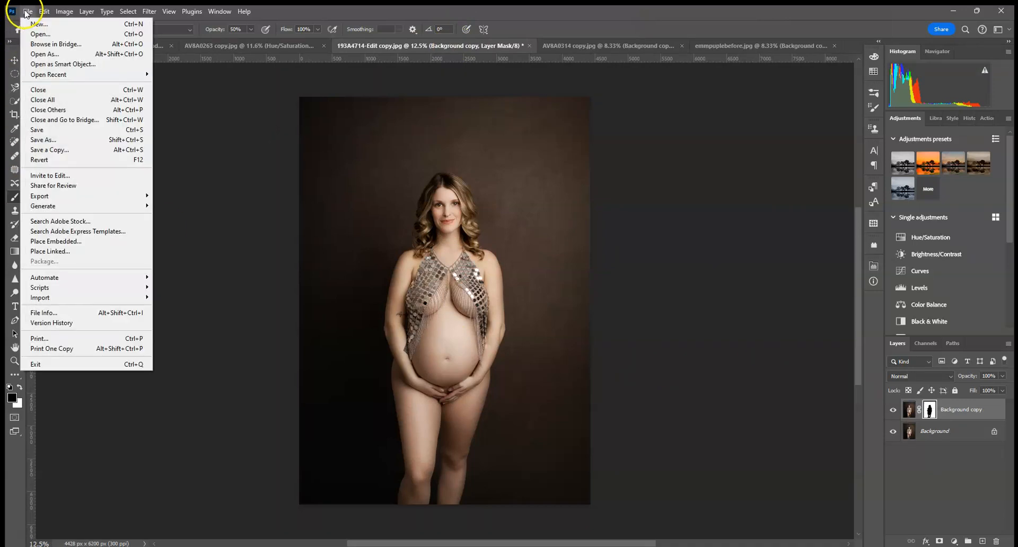
pyautogui.click(60, 243)
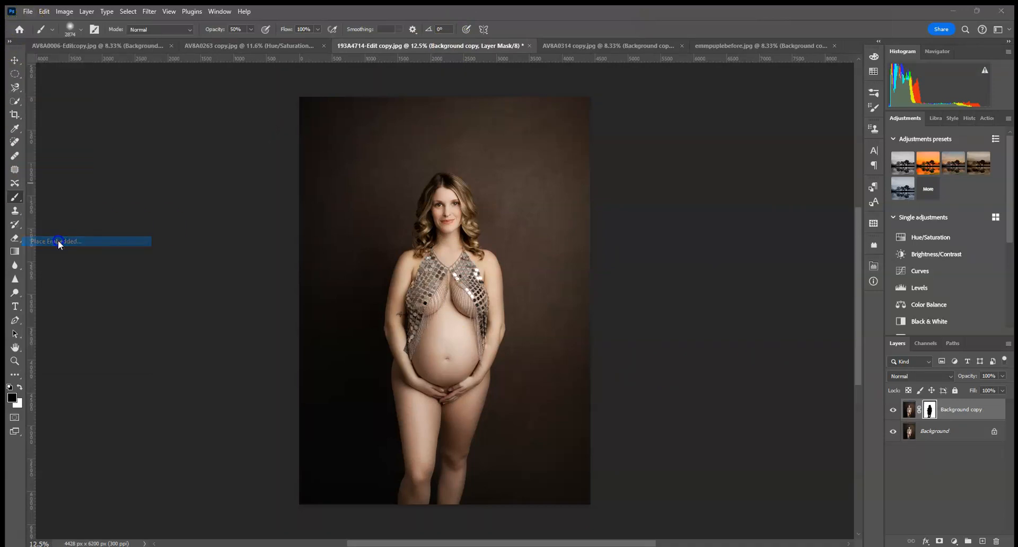
pyautogui.moveTo(570, 98)
pyautogui.mouseDown()
pyautogui.moveTo(859, 143)
pyautogui.moveTo(1013, 192)
pyautogui.moveTo(573, 99)
pyautogui.mouseUp()
pyautogui.moveTo(753, 212); pyautogui.dragTo(756, 261)
pyautogui.click(423, 209)
pyautogui.doubleClick(403, 235)
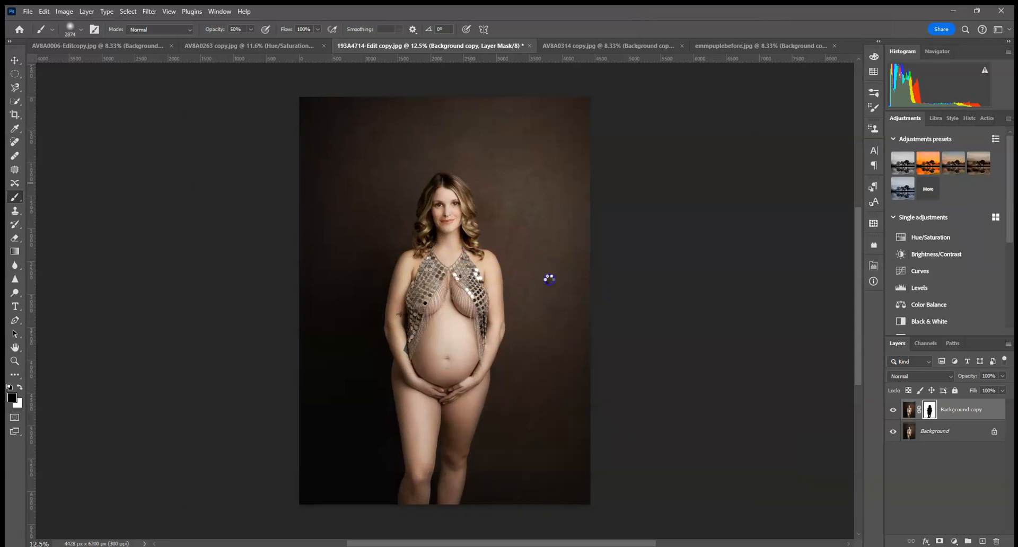
# Step: Scale the GC49 circle to 85.64%, centre it horizontally around the woman's upper body, and clip it to the masked Background copy
pyautogui.moveTo(590, 300); pyautogui.dragTo(693, 298)
pyautogui.moveTo(588, 332); pyautogui.dragTo(548, 279)
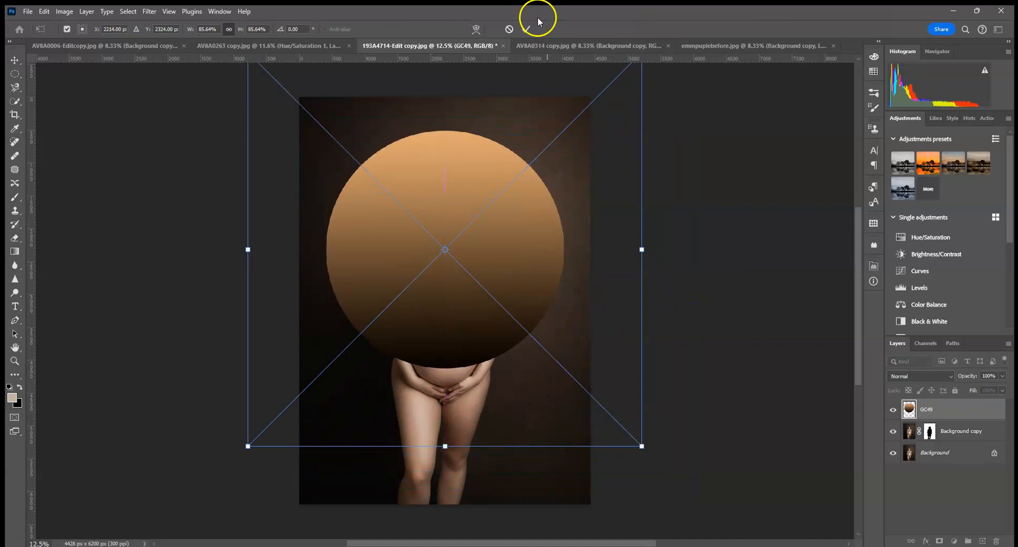
pyautogui.click(526, 29)
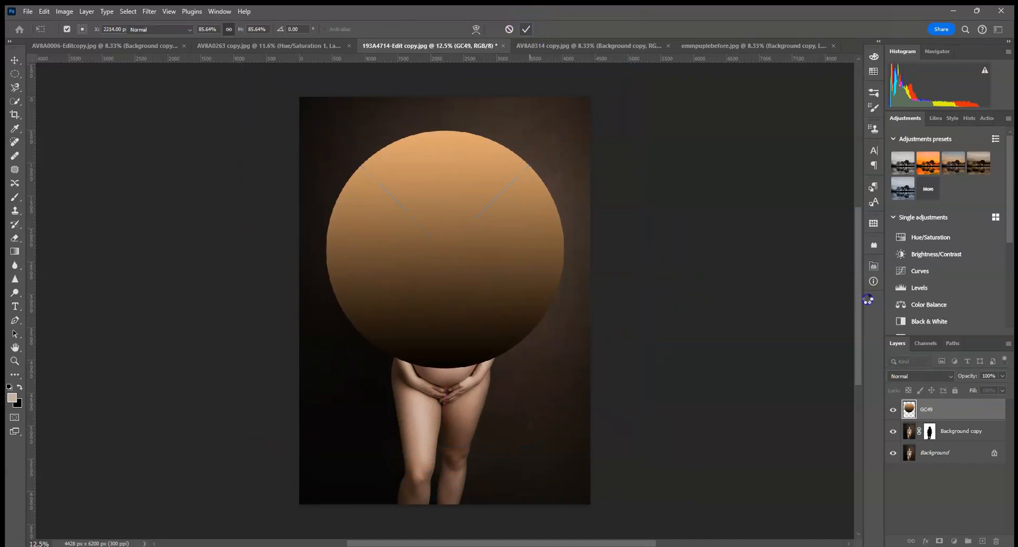
pyautogui.keyDown('alt'); pyautogui.click(944, 420); pyautogui.keyUp('alt')
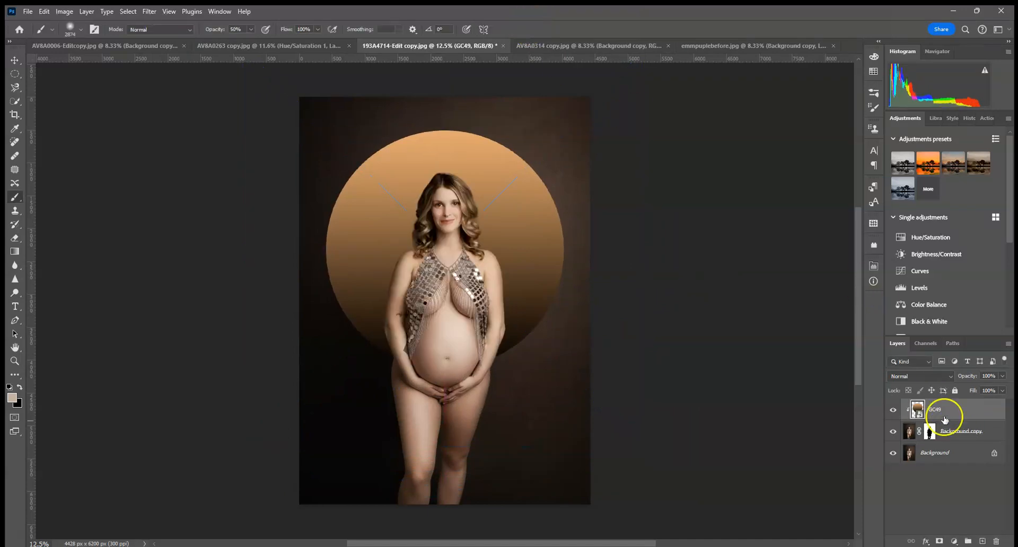
# Step: Try the Screen blend mode on the GC49 circle layer and test it at different opacities
pyautogui.click(927, 378)
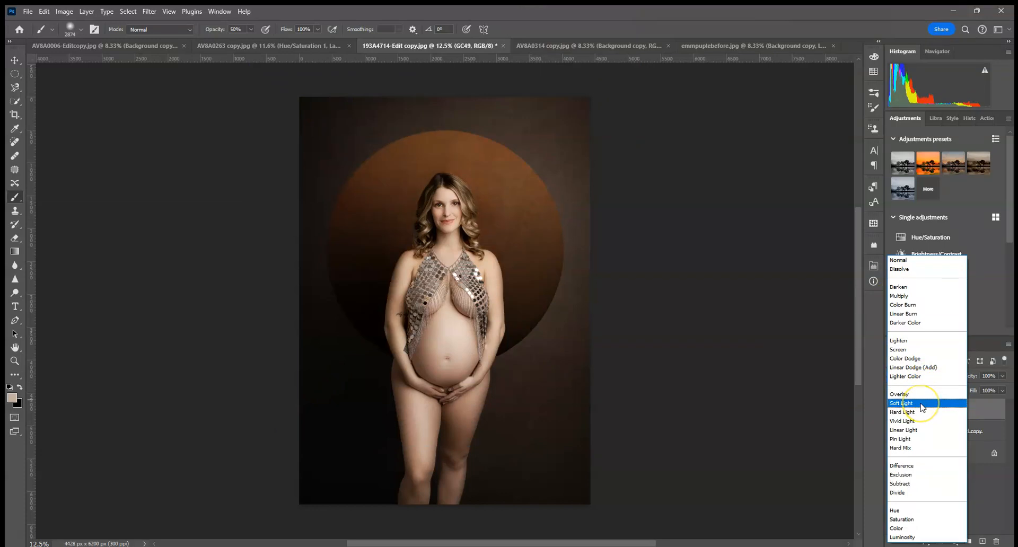
pyautogui.click(913, 350)
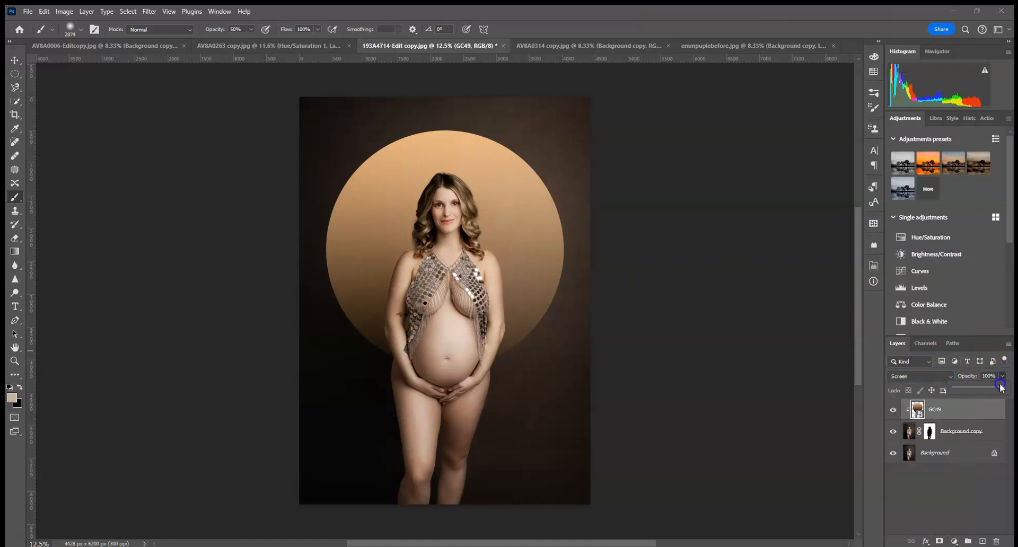
pyautogui.moveTo(978, 390); pyautogui.dragTo(1006, 390)
# Step: Set the GC49 circle layer's blend mode to Soft Light and its opacity to 60%, previewing Multiply for comparison
pyautogui.click(932, 378)
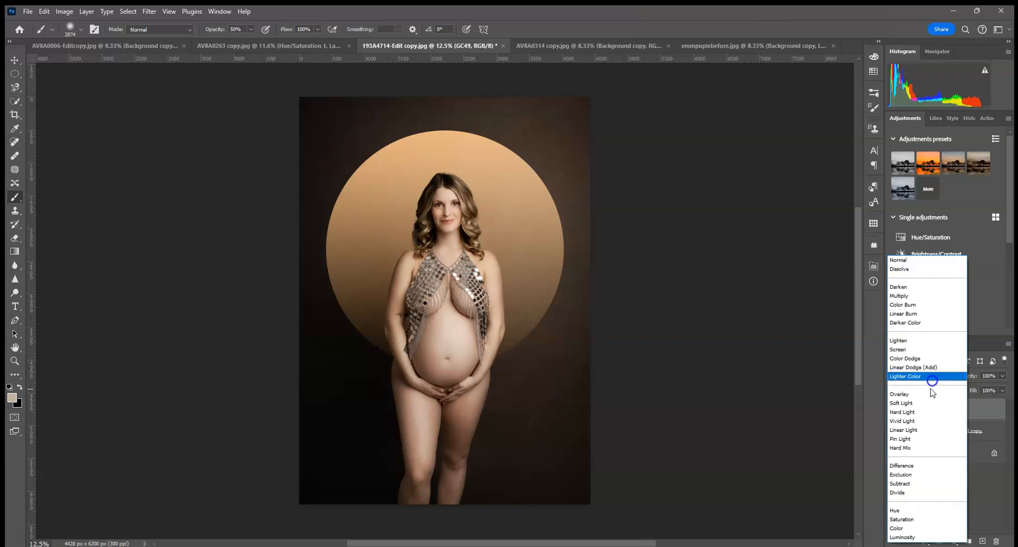
pyautogui.click(919, 404)
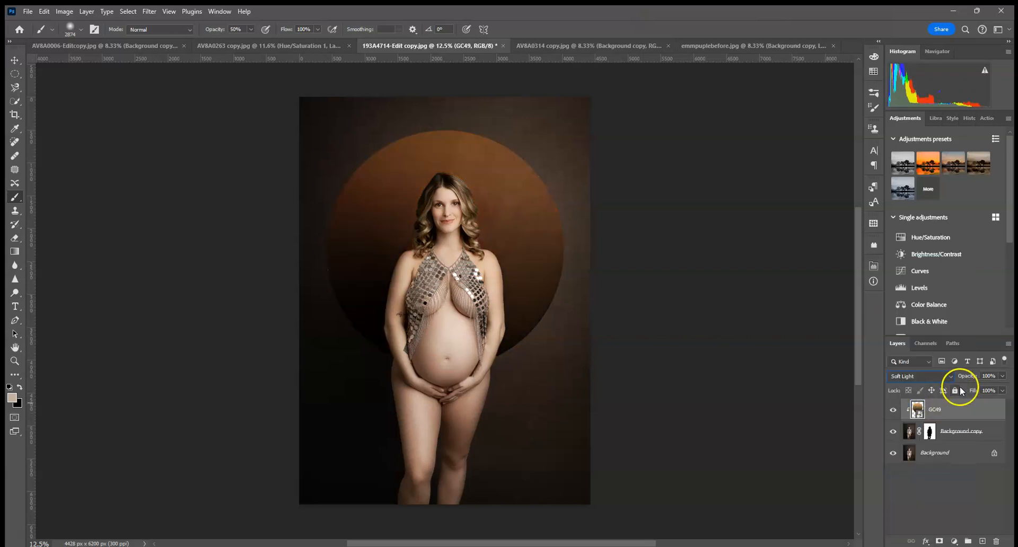
pyautogui.click(1003, 376)
pyautogui.moveTo(985, 390); pyautogui.dragTo(984, 389)
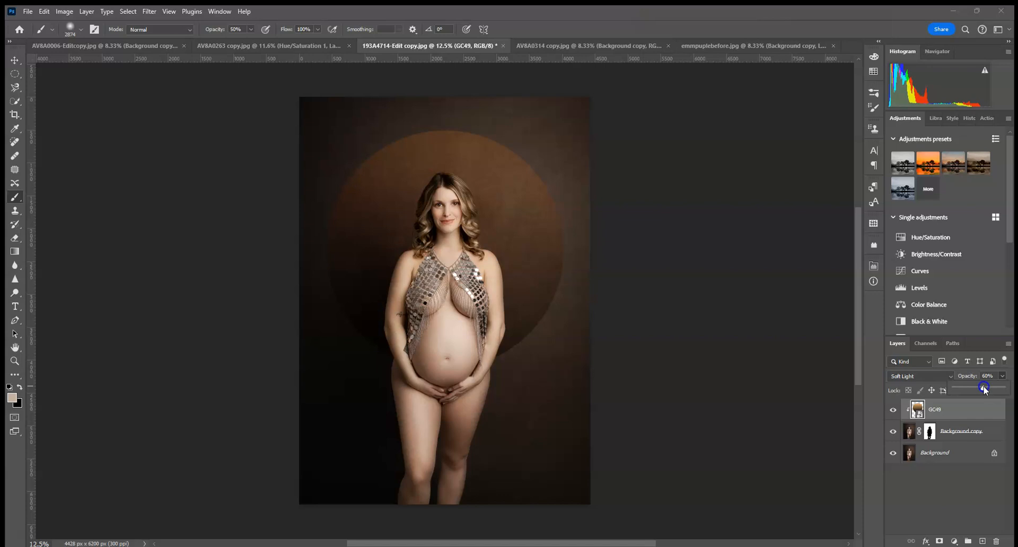
pyautogui.click(932, 377)
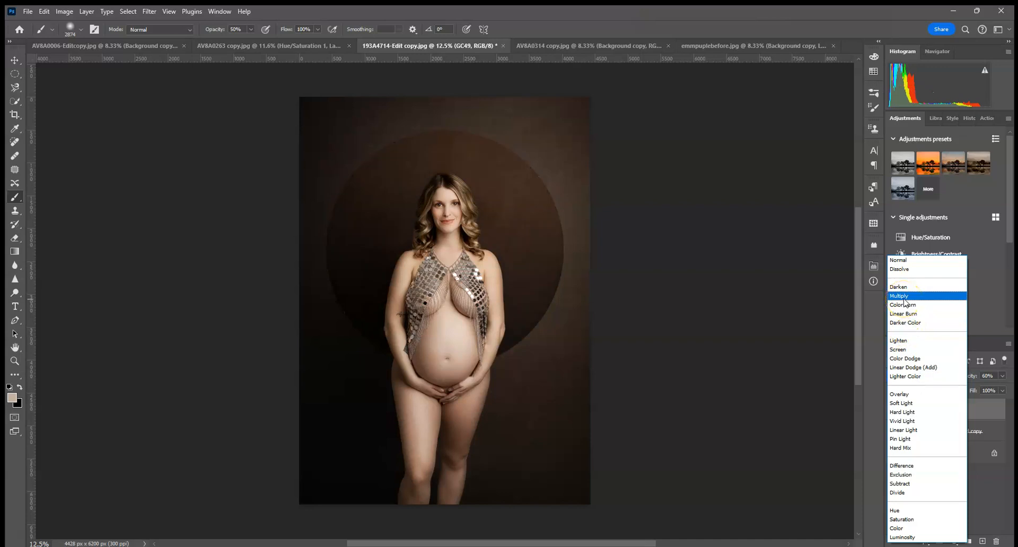
pyautogui.click(903, 403)
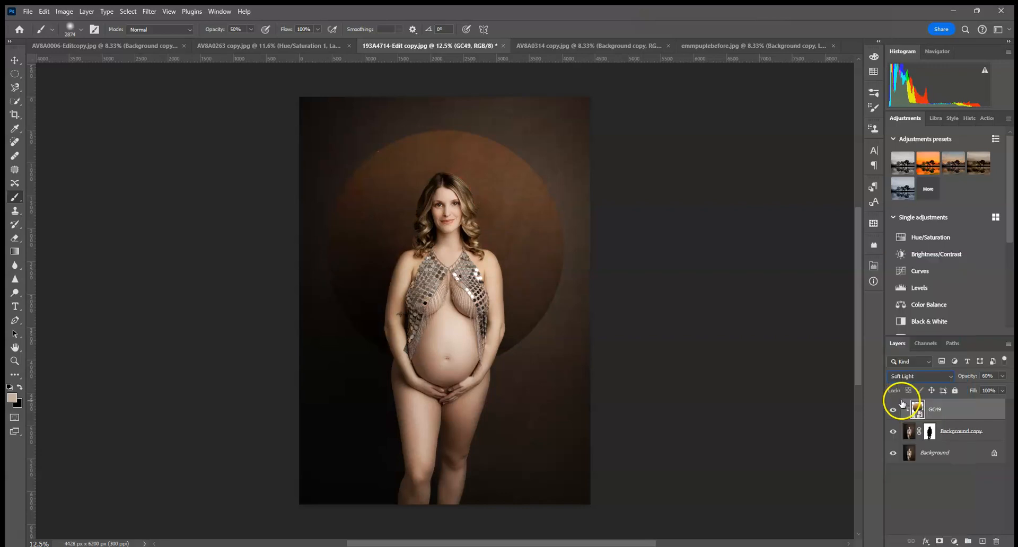
# Step: Add a Hue/Saturation adjustment clipped to the GC49 circle layer and shift its hue to -180
pyautogui.click(934, 238)
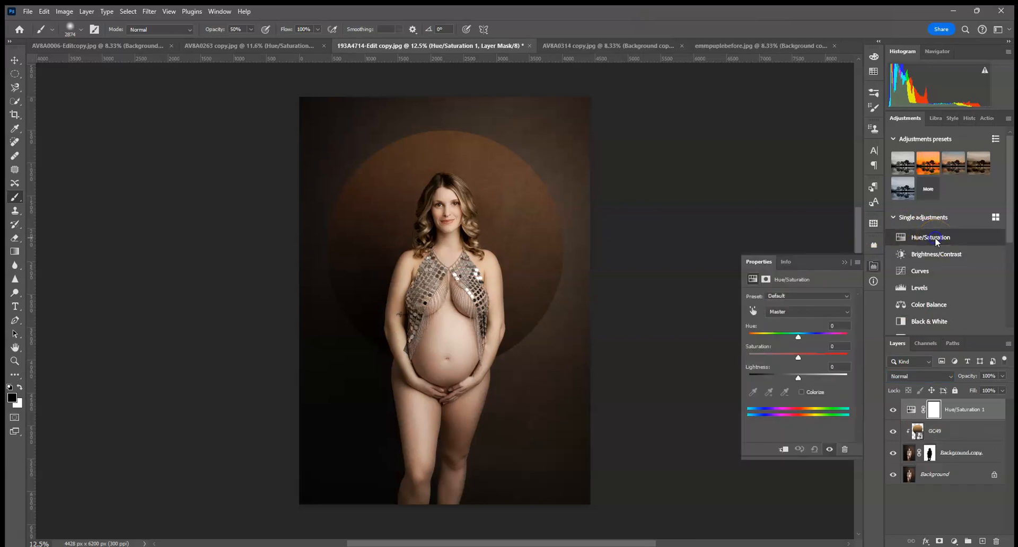
pyautogui.keyDown('alt'); pyautogui.click(944, 437); pyautogui.keyUp('alt')
pyautogui.keyDown('alt'); pyautogui.click(947, 421); pyautogui.keyUp('alt')
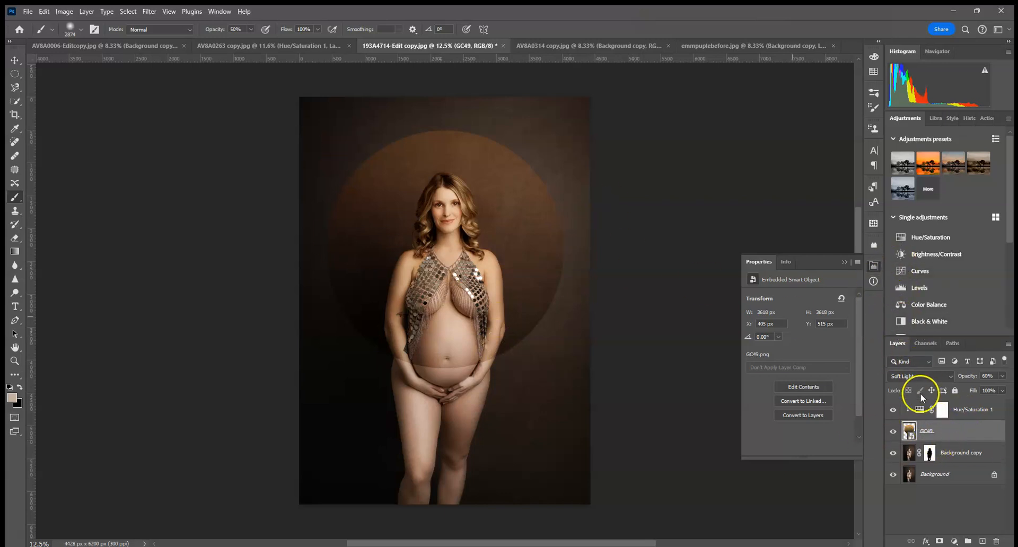
pyautogui.click(923, 411)
pyautogui.moveTo(799, 342)
pyautogui.mouseDown()
pyautogui.moveTo(849, 341)
pyautogui.moveTo(801, 346)
pyautogui.mouseUp()
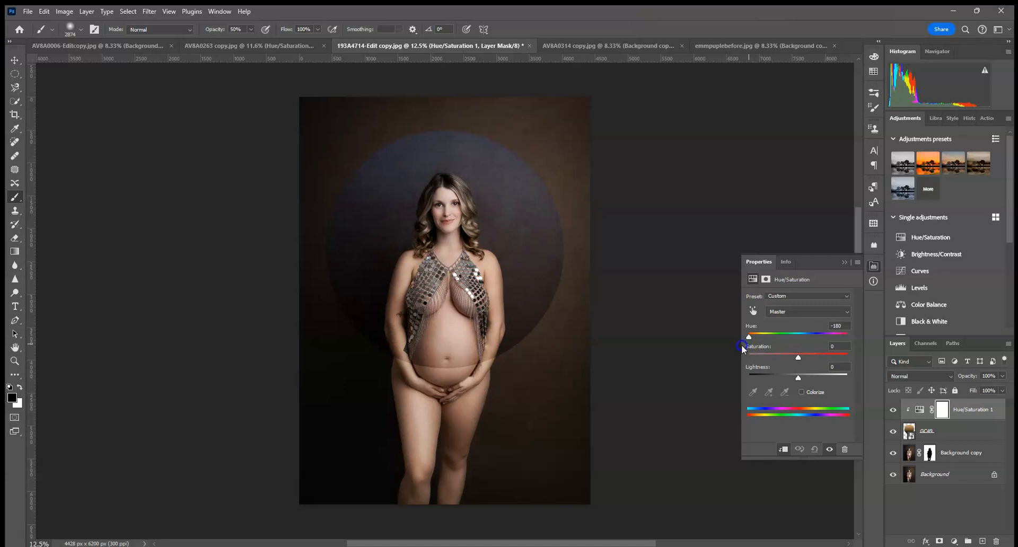
# Step: Delete the Hue/Saturation adjustment layer and clip the GC49 circle to the masked Background copy again
pyautogui.click(843, 265)
pyautogui.click(968, 411)
pyautogui.moveTo(983, 412); pyautogui.dragTo(997, 541)
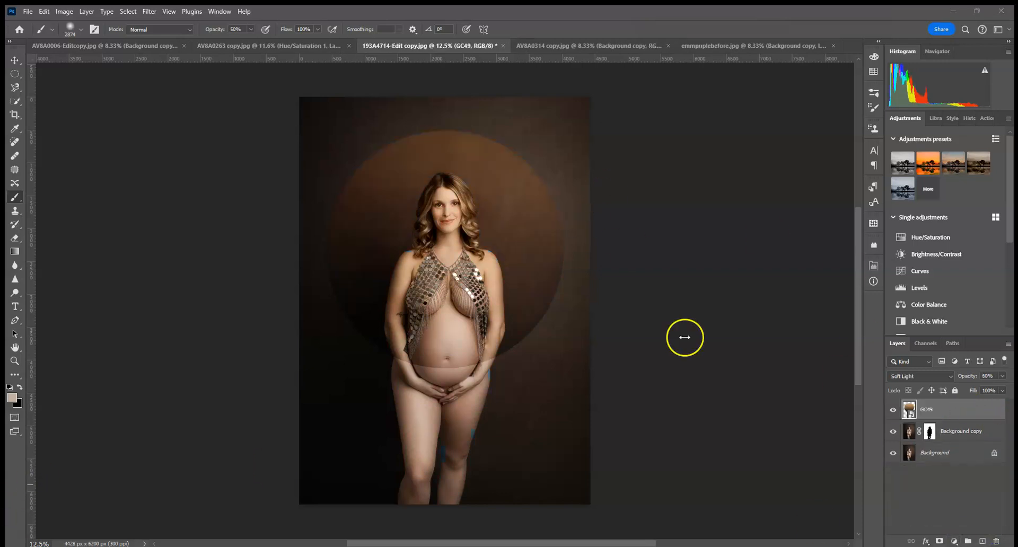
pyautogui.keyDown('alt'); pyautogui.click(951, 420); pyautogui.keyUp('alt')
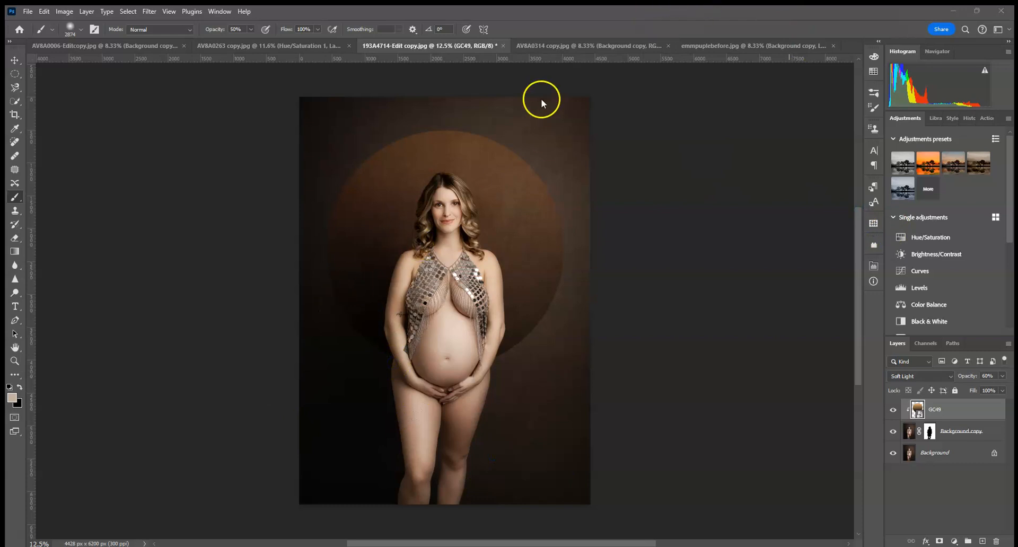
# Step: Switch to AV8A0314 copy.jpg and place the GC38 gradient circle as an embedded image
pyautogui.click(605, 45)
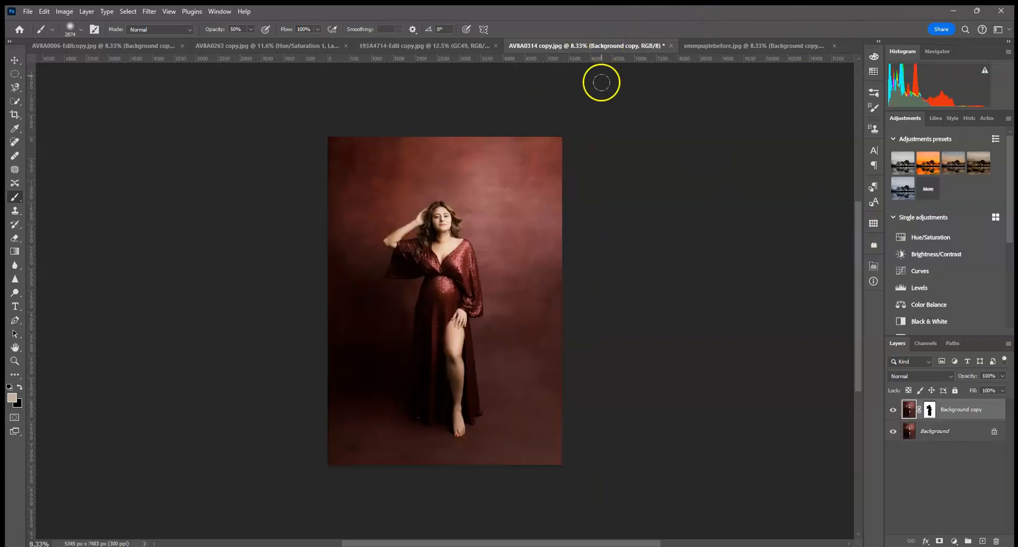
pyautogui.click(27, 13)
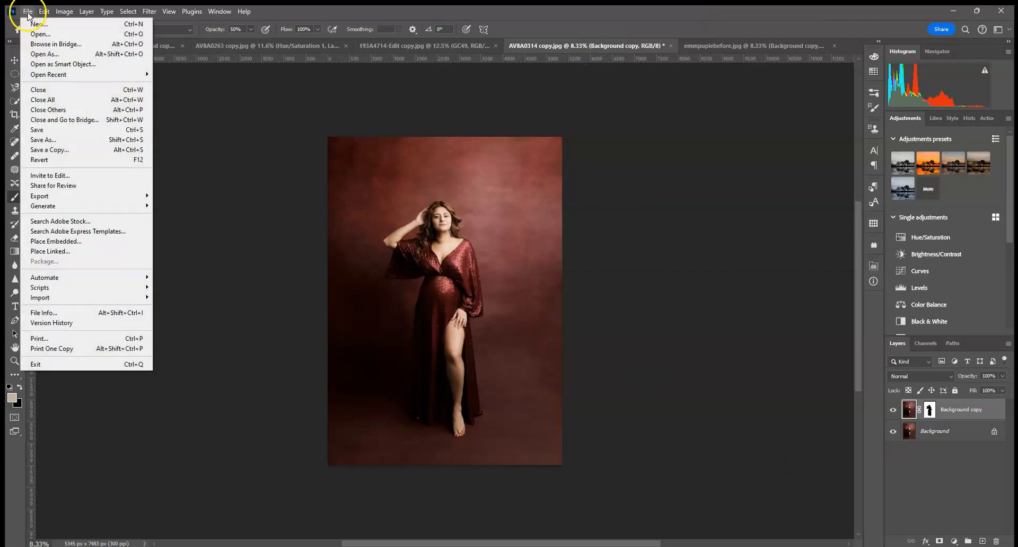
pyautogui.click(66, 242)
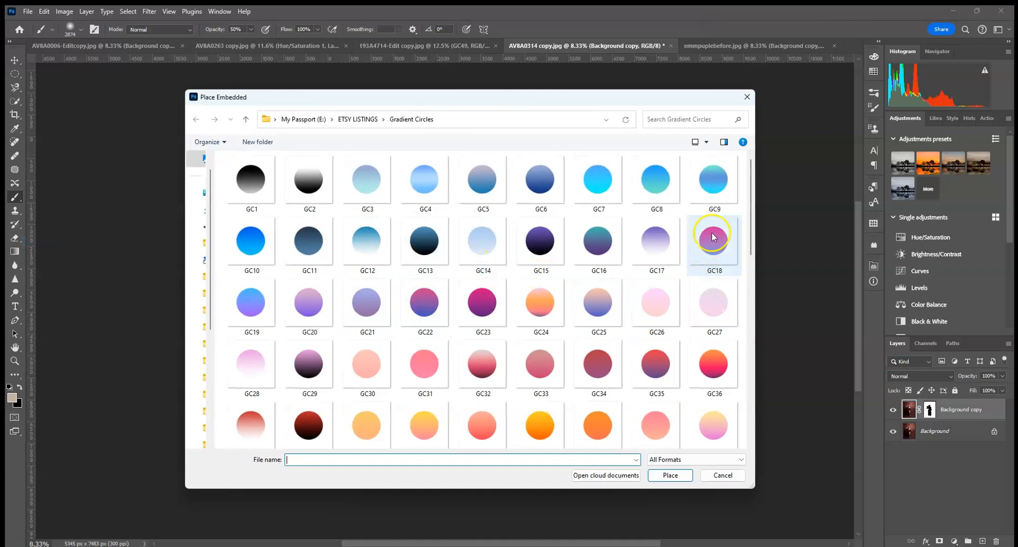
pyautogui.moveTo(757, 198); pyautogui.dragTo(756, 245)
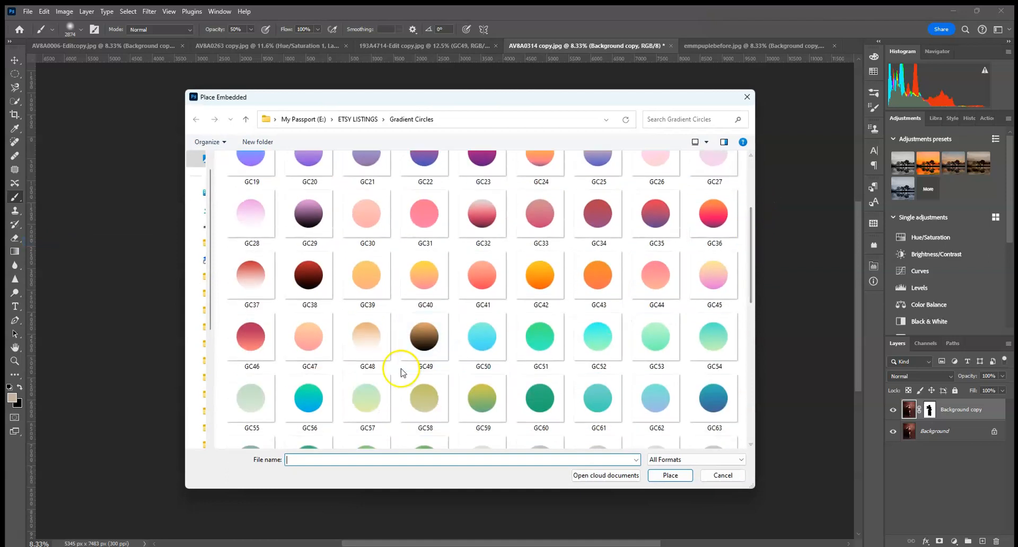
pyautogui.doubleClick(414, 195)
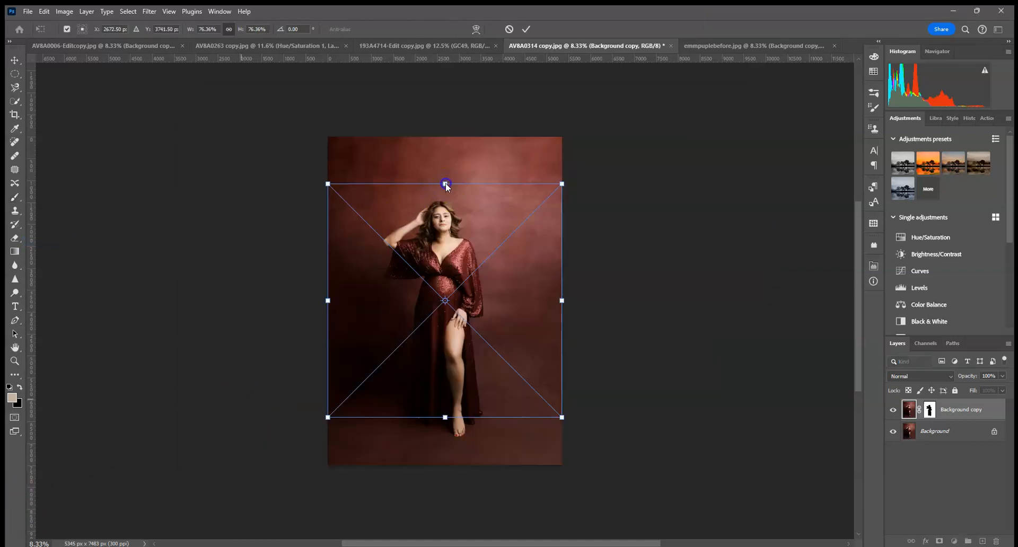
# Step: Scale the GC38 circle to 98.97% and centre it horizontally around the woman's upper body
pyautogui.moveTo(446, 184); pyautogui.dragTo(446, 181)
pyautogui.moveTo(495, 211); pyautogui.dragTo(493, 167)
pyautogui.moveTo(443, 136); pyautogui.dragTo(446, 73)
pyautogui.moveTo(463, 188); pyautogui.dragTo(466, 209)
pyautogui.click(526, 29)
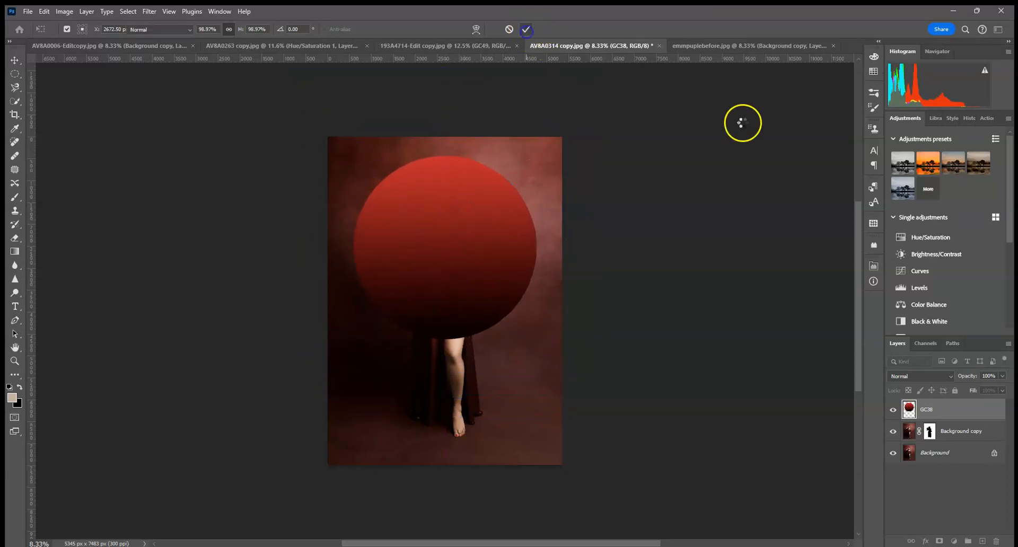
# Step: Set the GC38 circle layer to Screen at 34% opacity and clip it to the masked Background copy
pyautogui.click(932, 377)
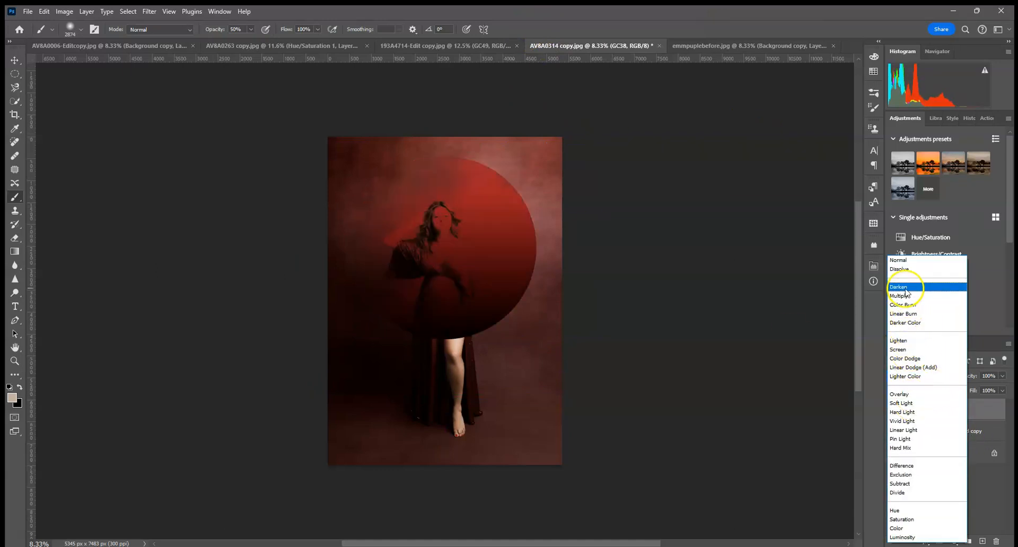
pyautogui.click(908, 351)
pyautogui.click(1002, 376)
pyautogui.moveTo(1004, 388); pyautogui.dragTo(979, 391)
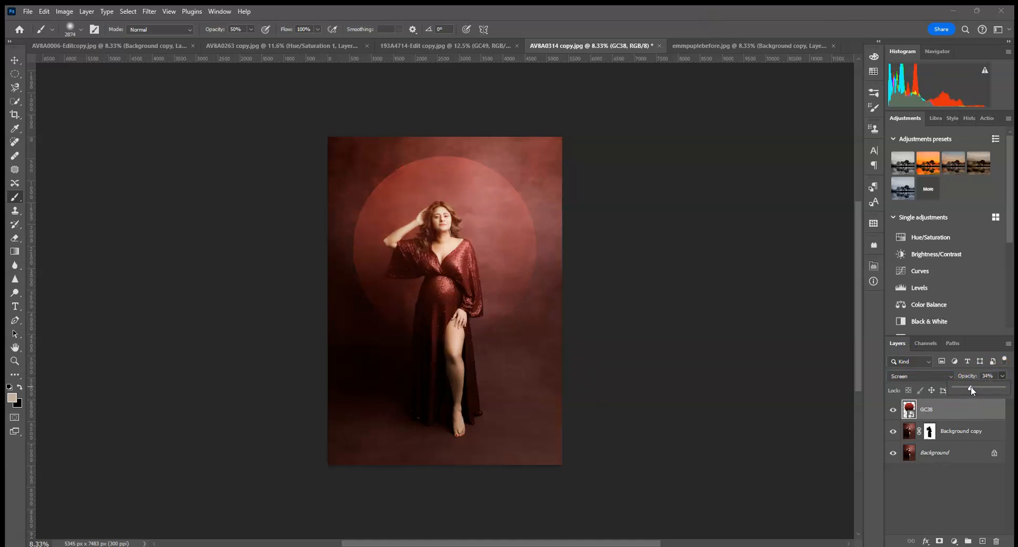
pyautogui.keyDown('alt'); pyautogui.click(942, 418); pyautogui.keyUp('alt')
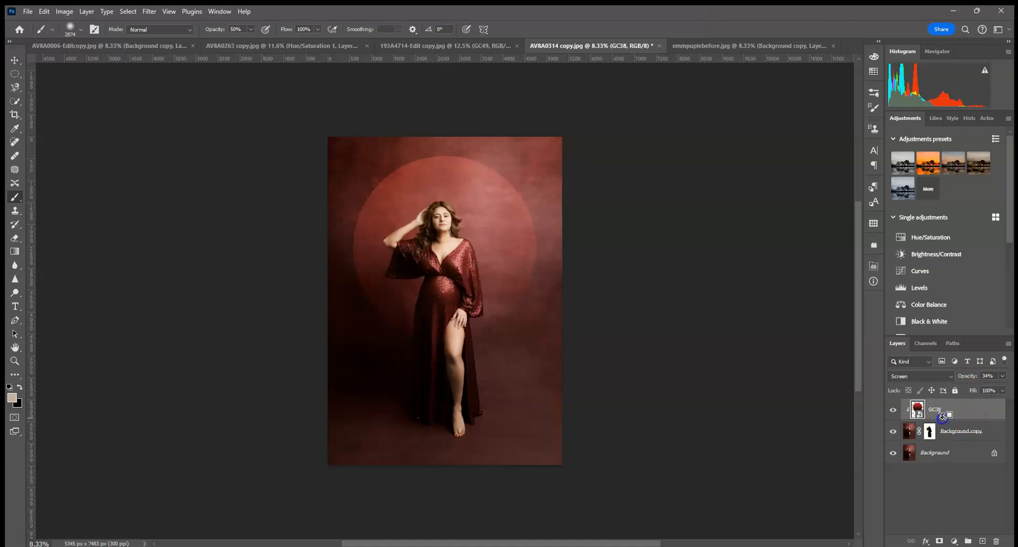
# Step: Transform the GC38 circle non-proportionally into an upright oval about 74.64% wide around the woman, then deselect the layer
pyautogui.click(14, 60)
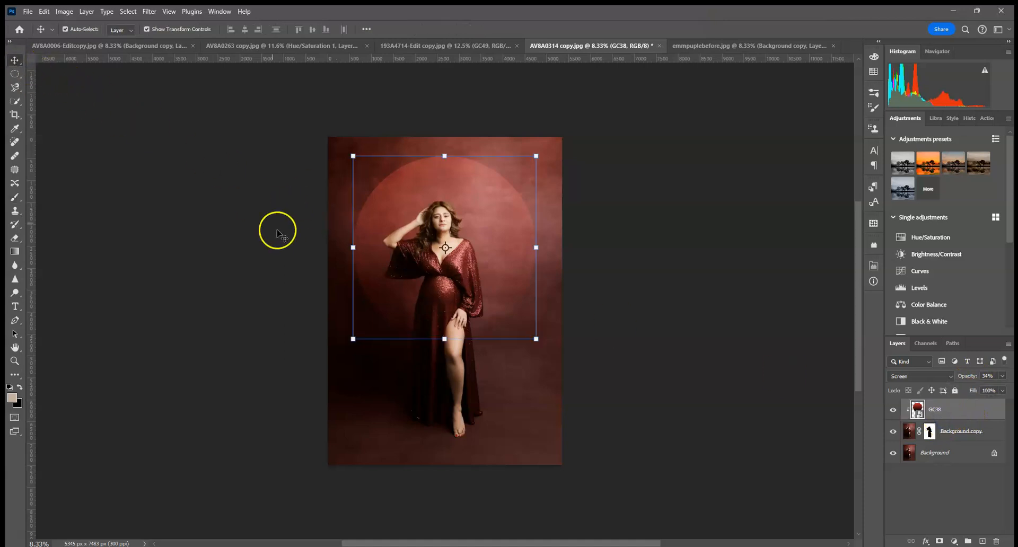
pyautogui.doubleClick(356, 248)
pyautogui.click(347, 247)
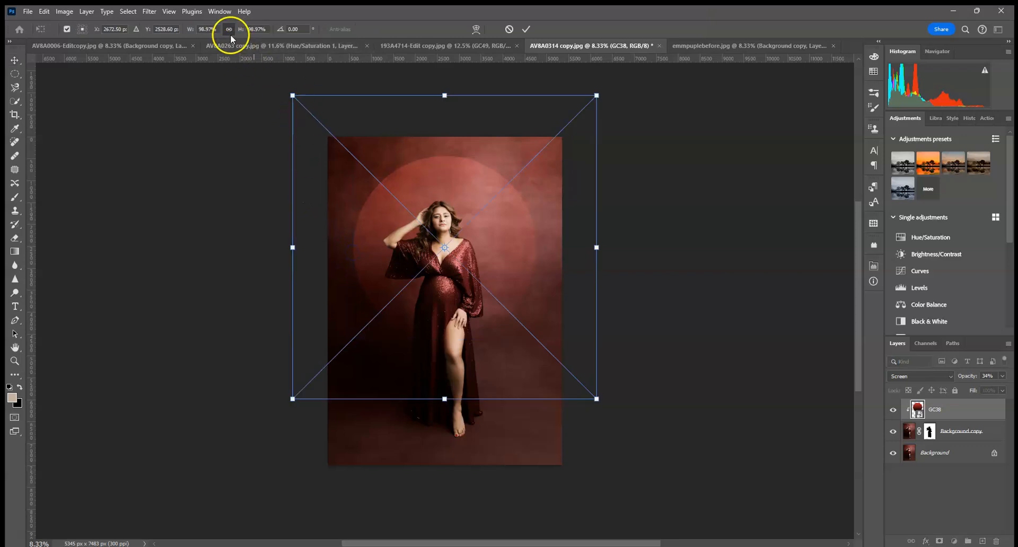
pyautogui.moveTo(304, 249); pyautogui.dragTo(512, 260)
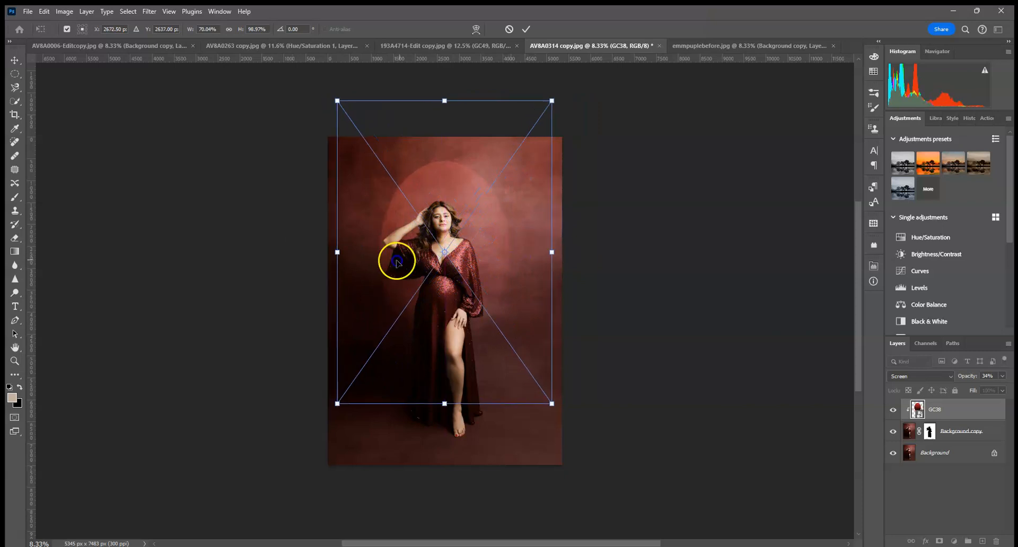
pyautogui.moveTo(338, 252); pyautogui.dragTo(328, 253)
pyautogui.moveTo(554, 253); pyautogui.dragTo(556, 255)
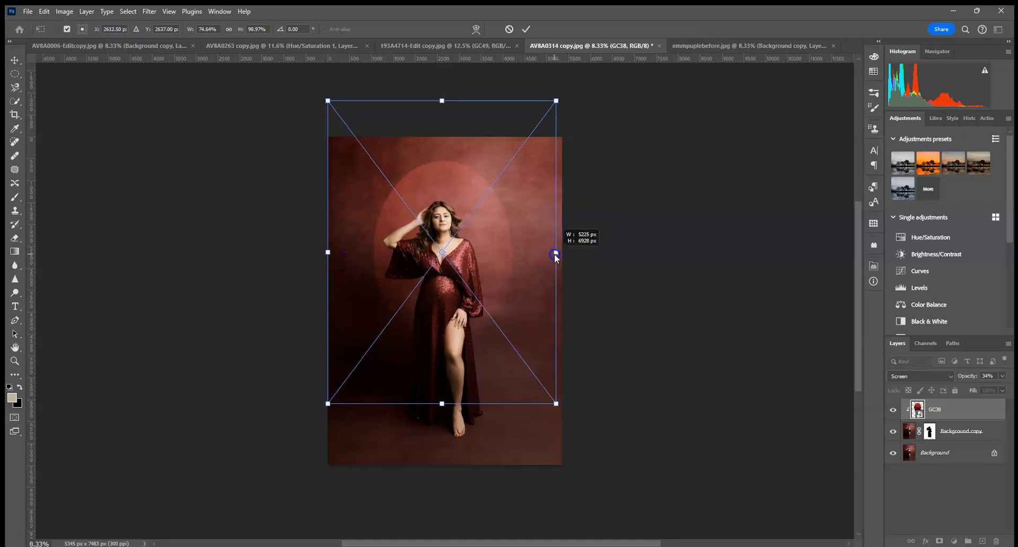
pyautogui.click(526, 29)
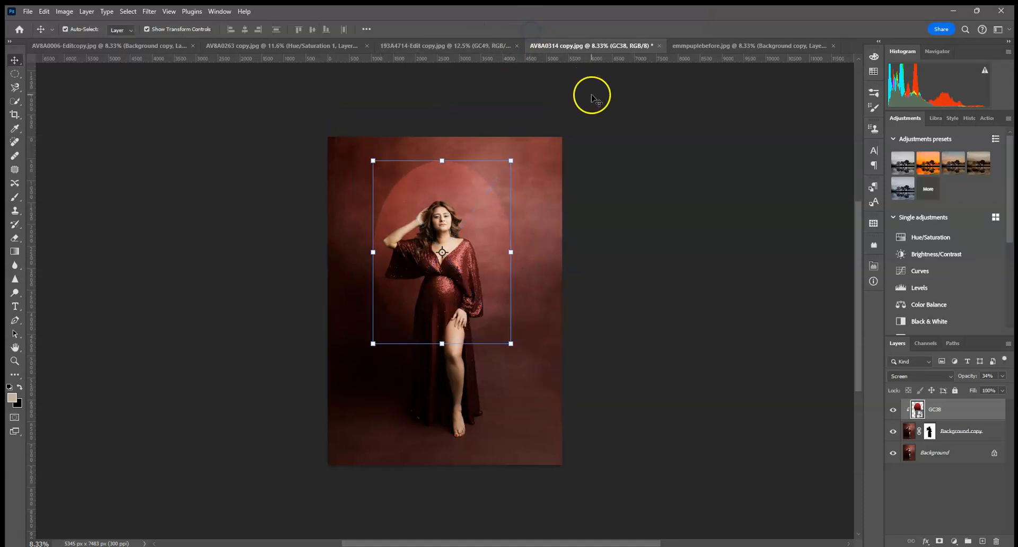
pyautogui.click(653, 188)
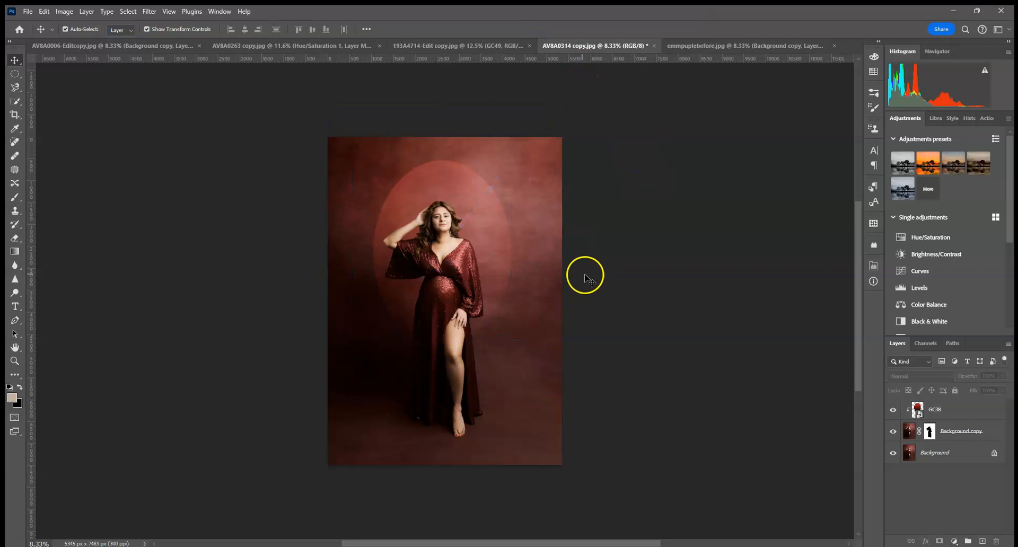
# Step: Switch to the emmpuplebefore.jpg document
pyautogui.click(716, 48)
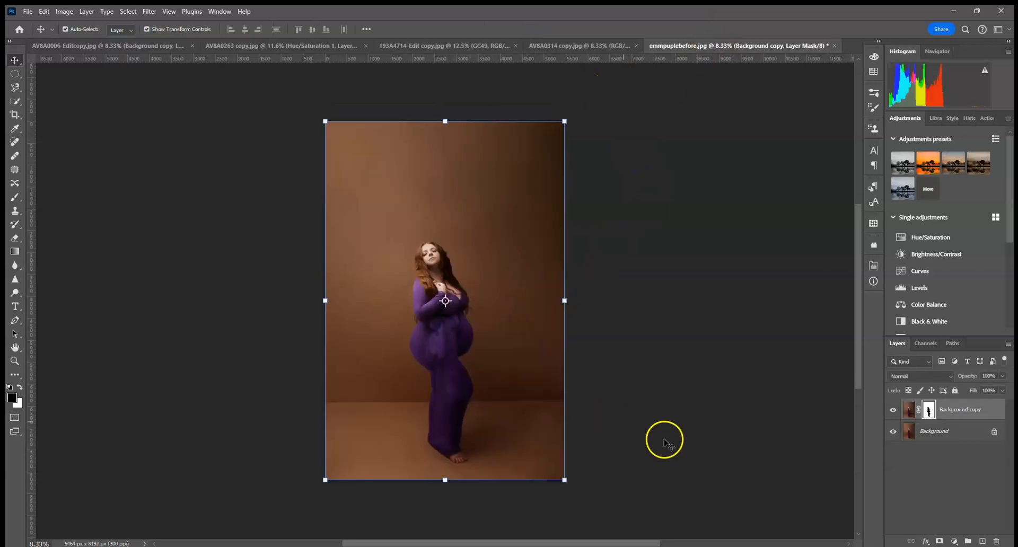
pyautogui.click(28, 11)
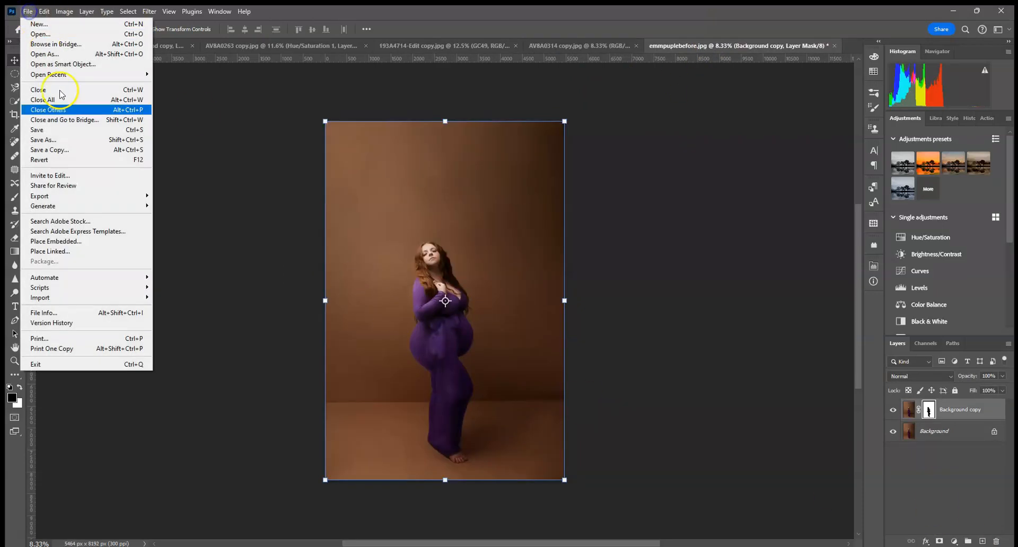
pyautogui.click(95, 243)
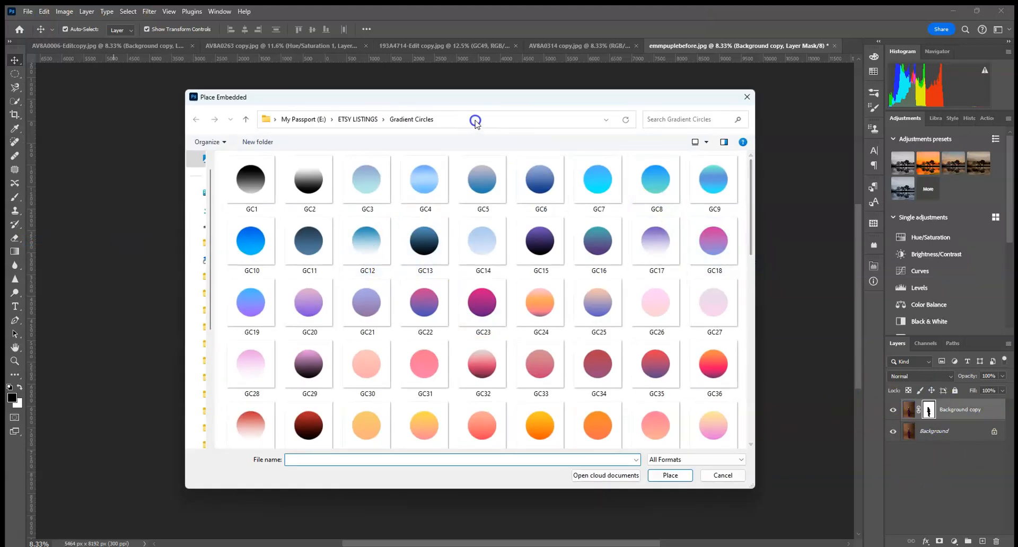
pyautogui.moveTo(474, 98); pyautogui.dragTo(481, 131)
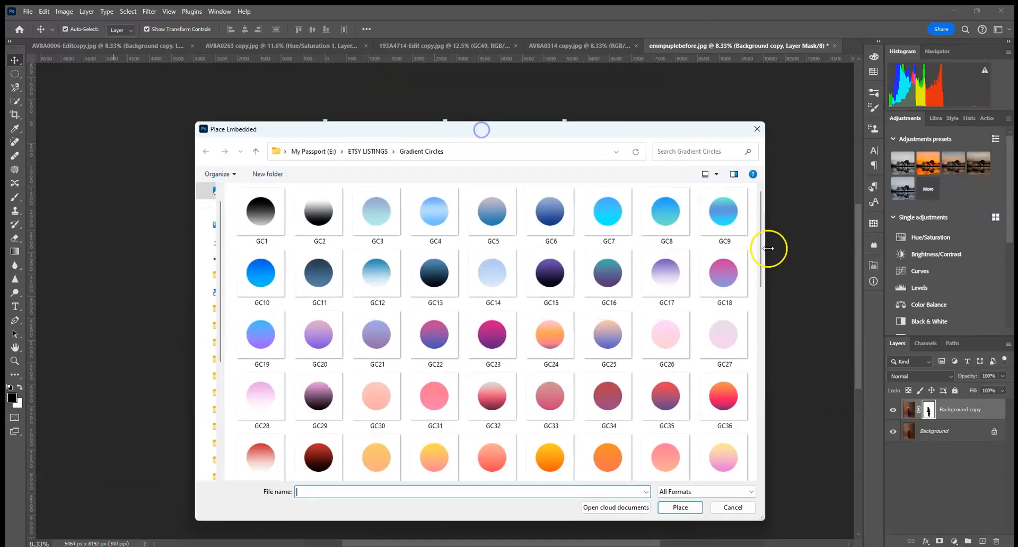
pyautogui.moveTo(762, 247); pyautogui.dragTo(800, 431)
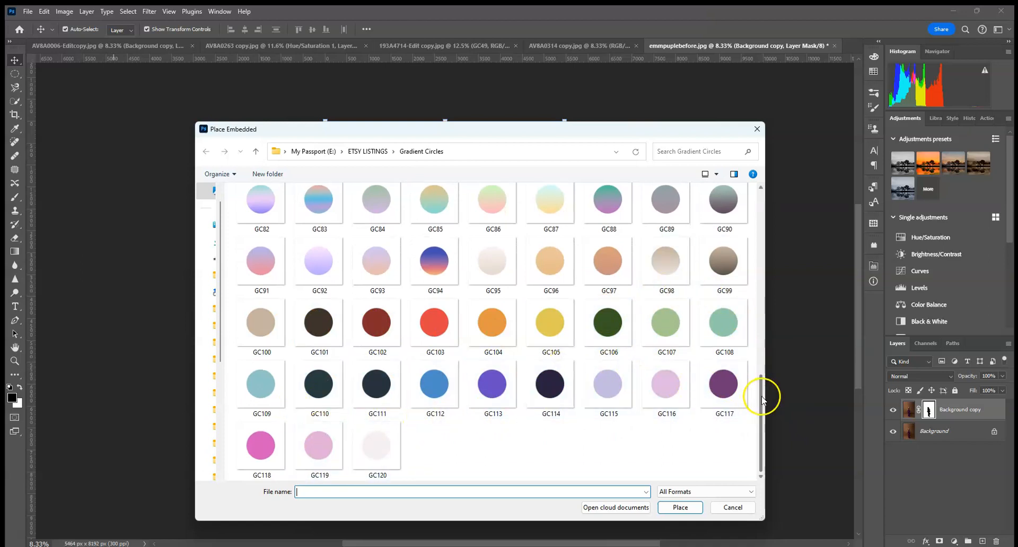
pyautogui.scroll(5, 758, 398)
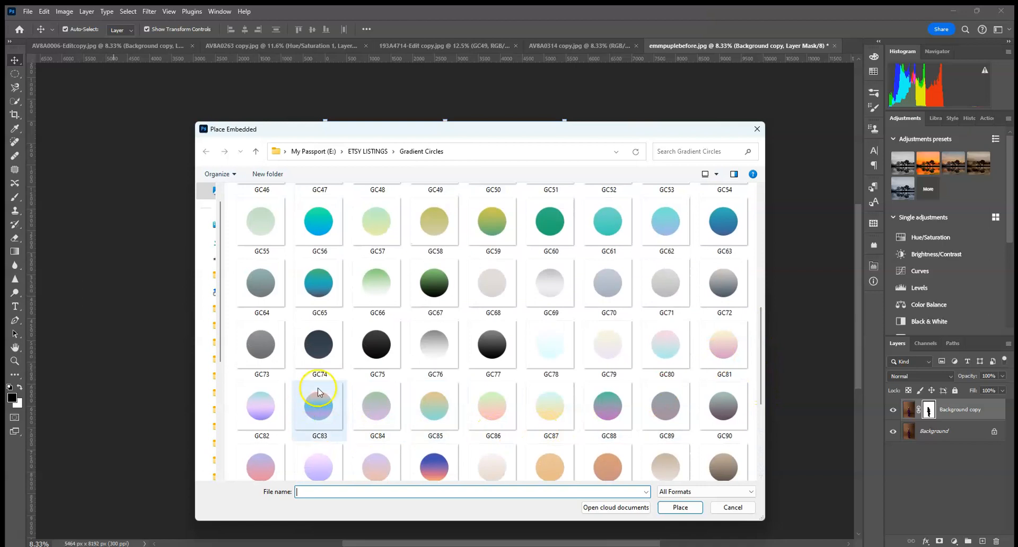
pyautogui.moveTo(762, 353); pyautogui.dragTo(777, 238)
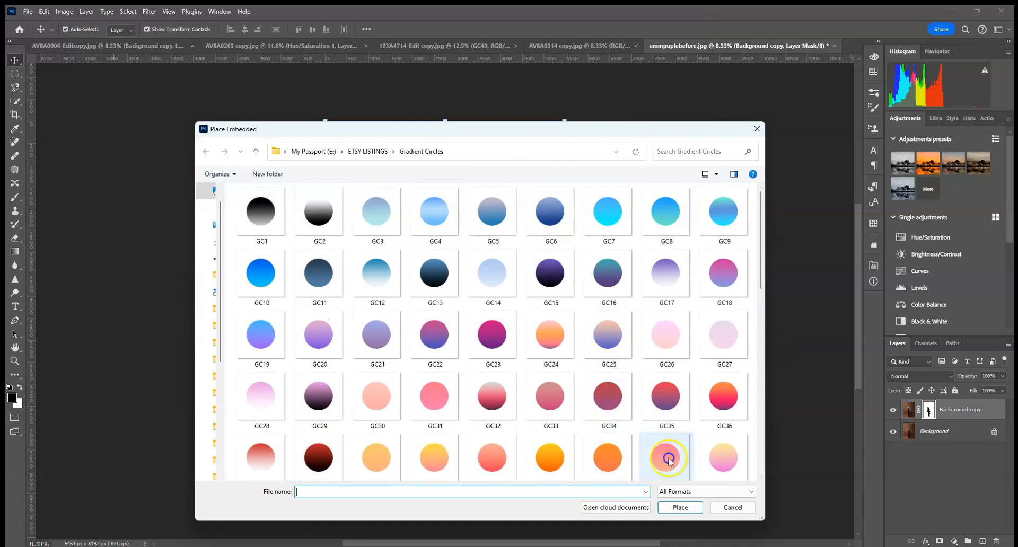
pyautogui.moveTo(763, 243); pyautogui.dragTo(762, 273)
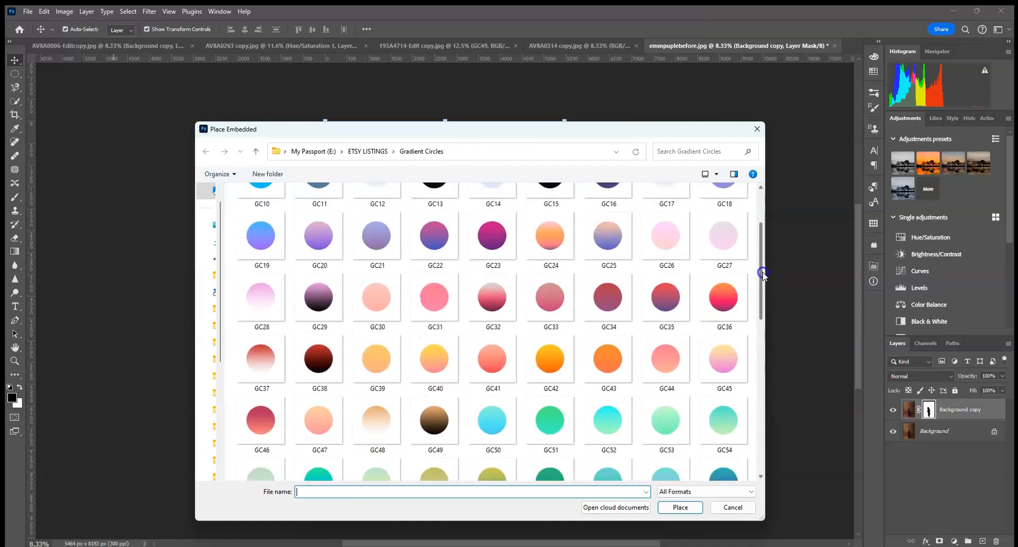
pyautogui.moveTo(580, 130); pyautogui.dragTo(842, 103)
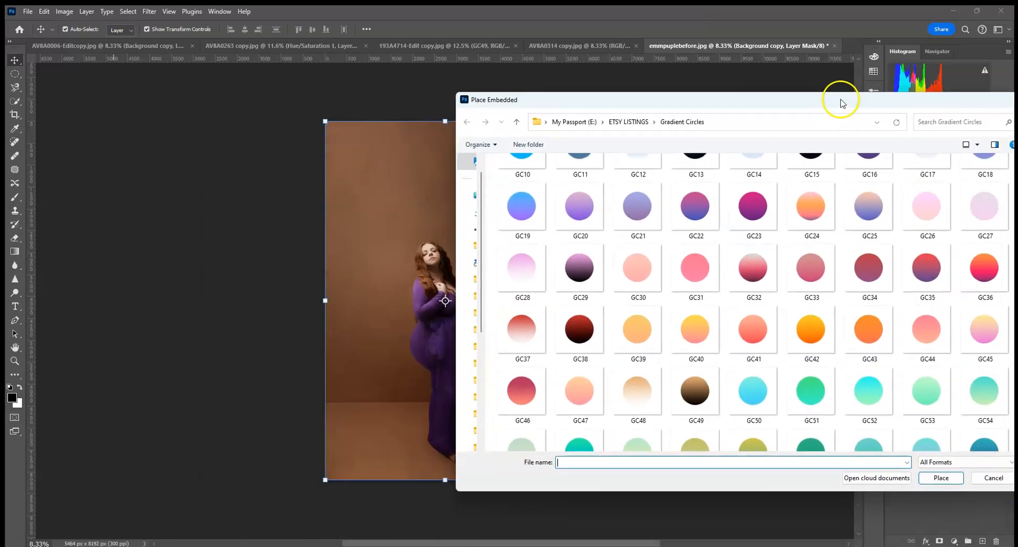
pyautogui.doubleClick(585, 272)
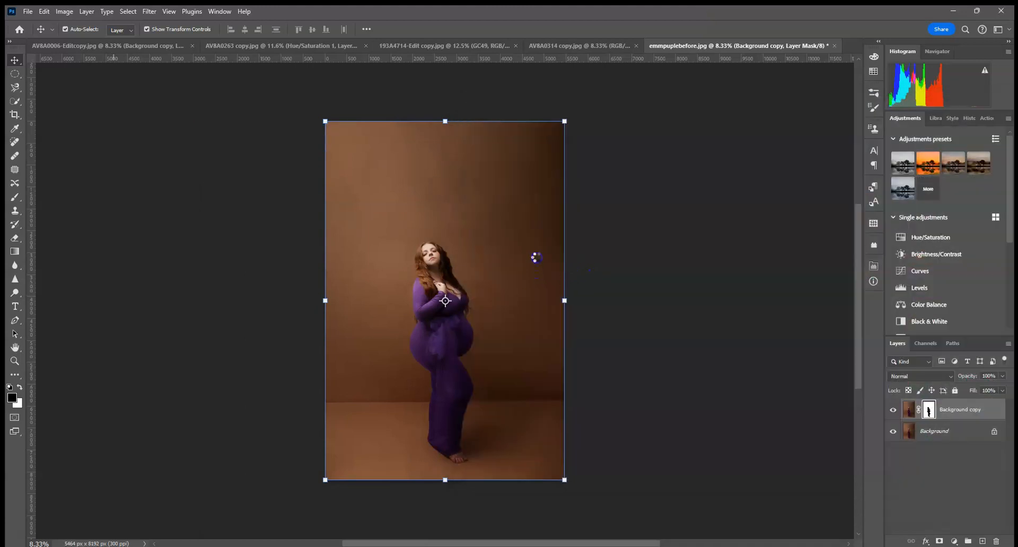
pyautogui.moveTo(568, 298); pyautogui.dragTo(619, 301)
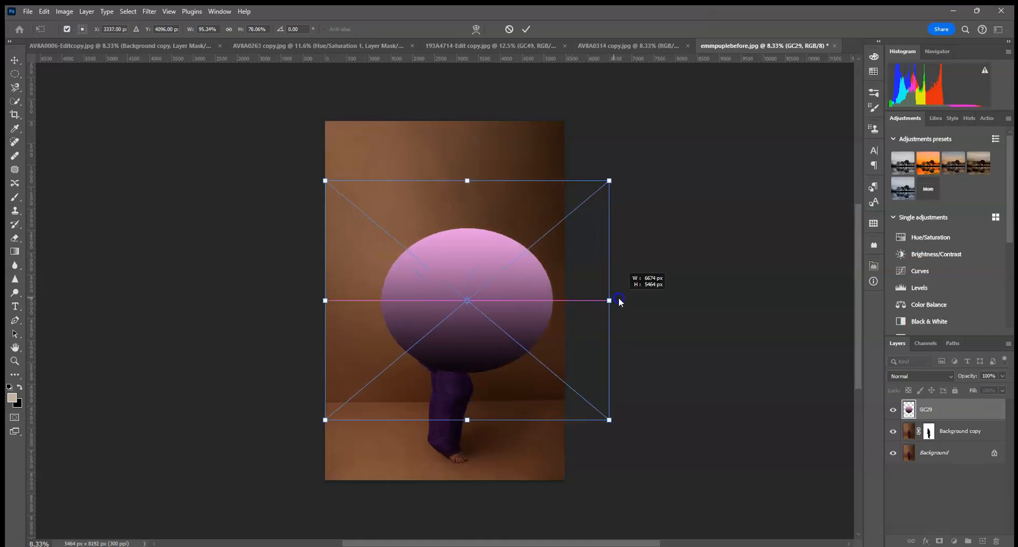
pyautogui.click(509, 29)
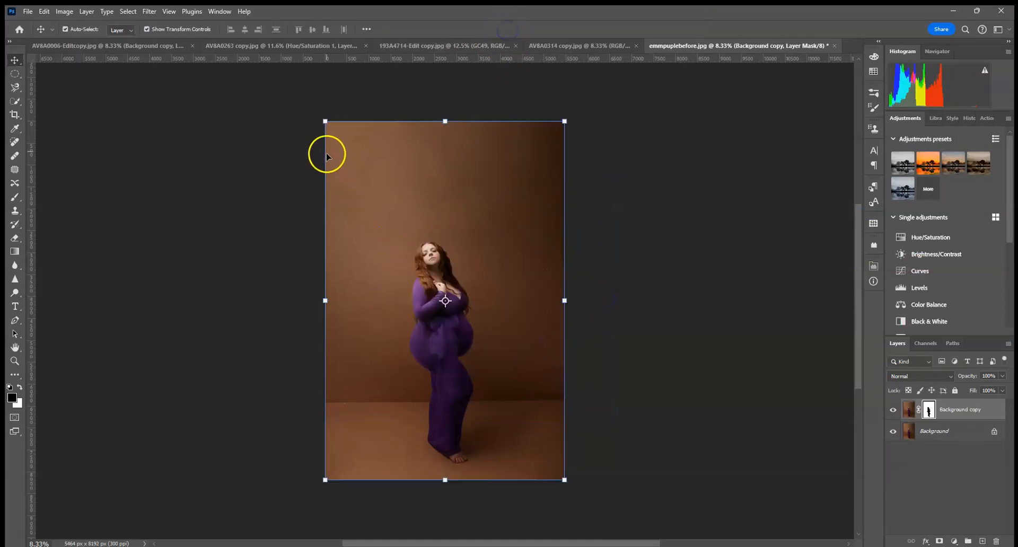
# Step: Place the GC29 gradient circle as an embedded image in the portrait of the woman in purple
pyautogui.click(27, 11)
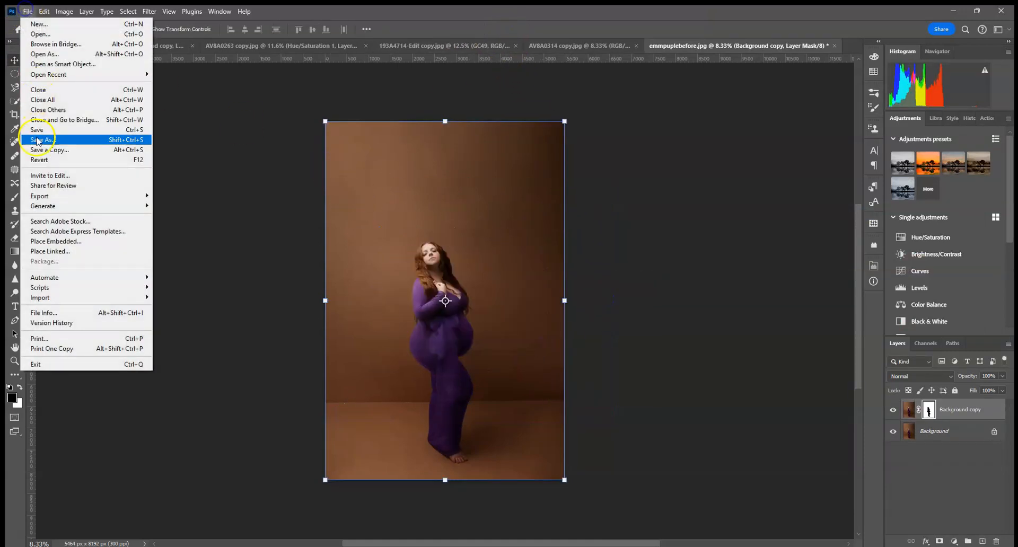
pyautogui.click(51, 244)
pyautogui.doubleClick(546, 357)
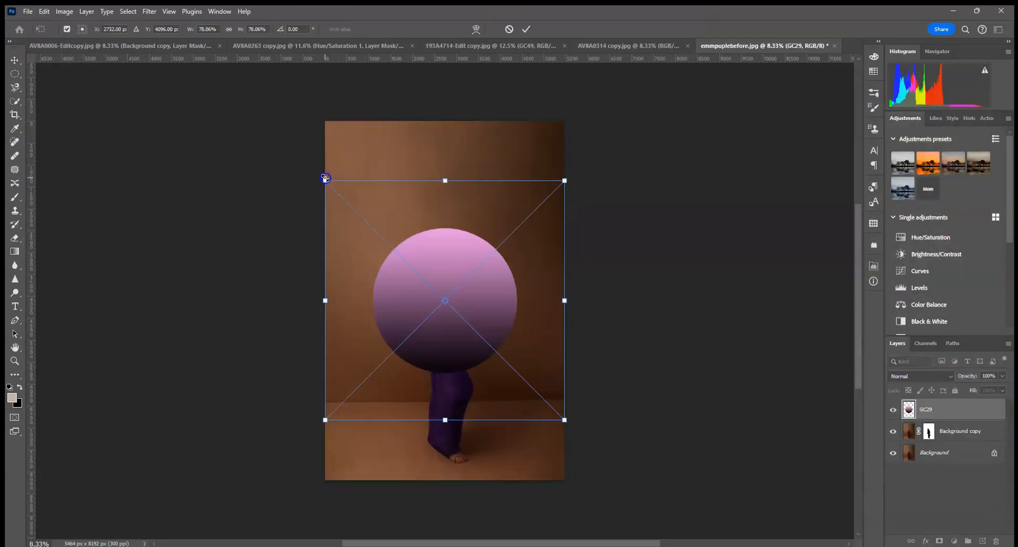
# Step: Scale the GC29 circle proportionally to about 100.07%, centre it horizontally around the woman's upper body and commit the placement
pyautogui.click(229, 29)
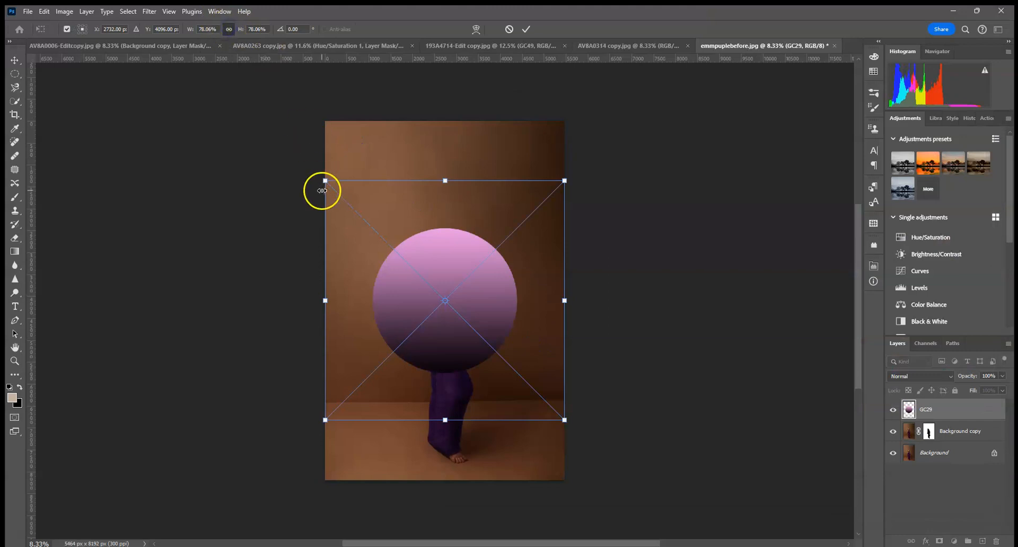
pyautogui.moveTo(326, 180); pyautogui.dragTo(256, 112)
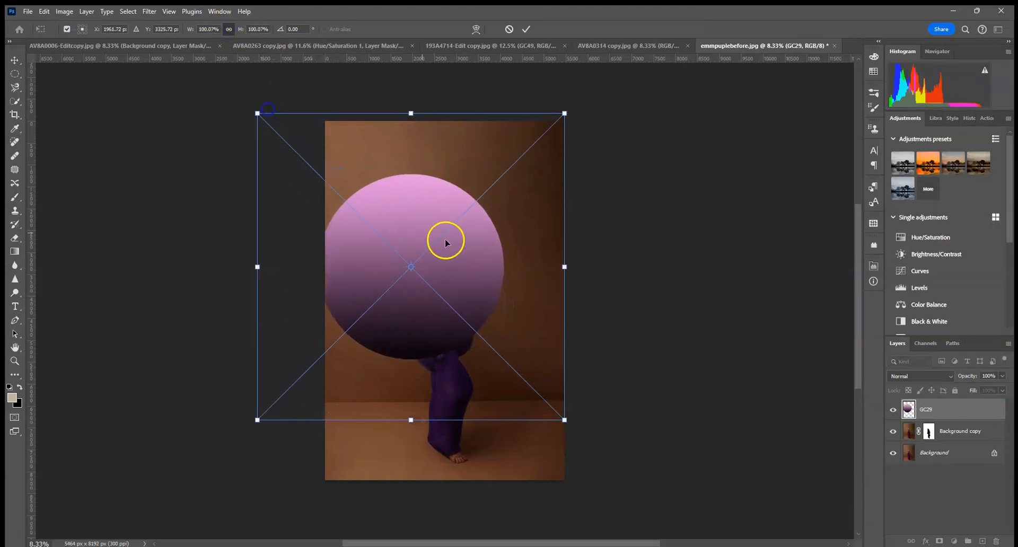
pyautogui.moveTo(446, 239); pyautogui.dragTo(487, 233)
pyautogui.click(526, 29)
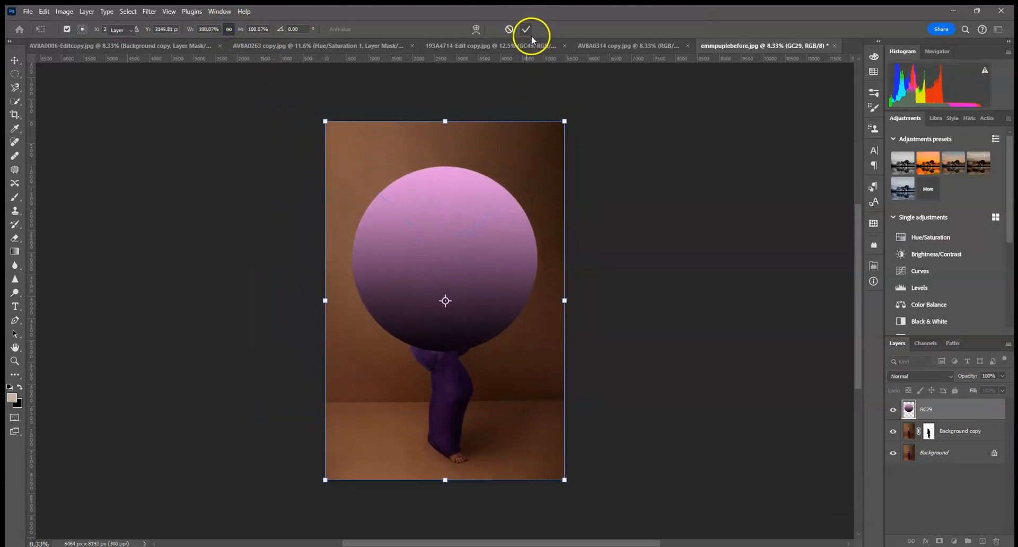
# Step: Clip the GC29 circle to the masked Background copy and set its blend mode to Soft Light at 100% opacity
pyautogui.keyDown('alt'); pyautogui.click(946, 421); pyautogui.keyUp('alt')
pyautogui.click(920, 376)
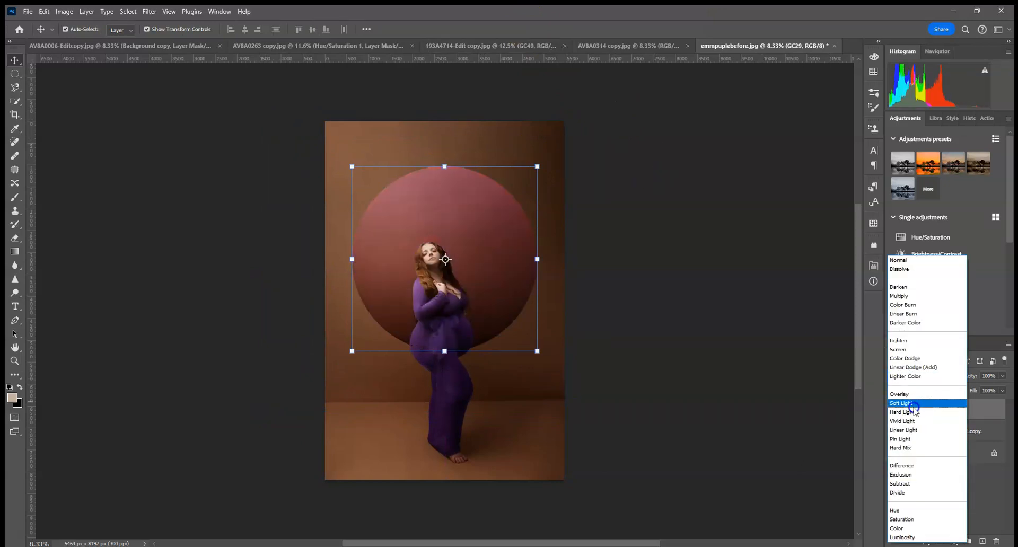
pyautogui.click(922, 261)
pyautogui.moveTo(982, 392); pyautogui.dragTo(1007, 387)
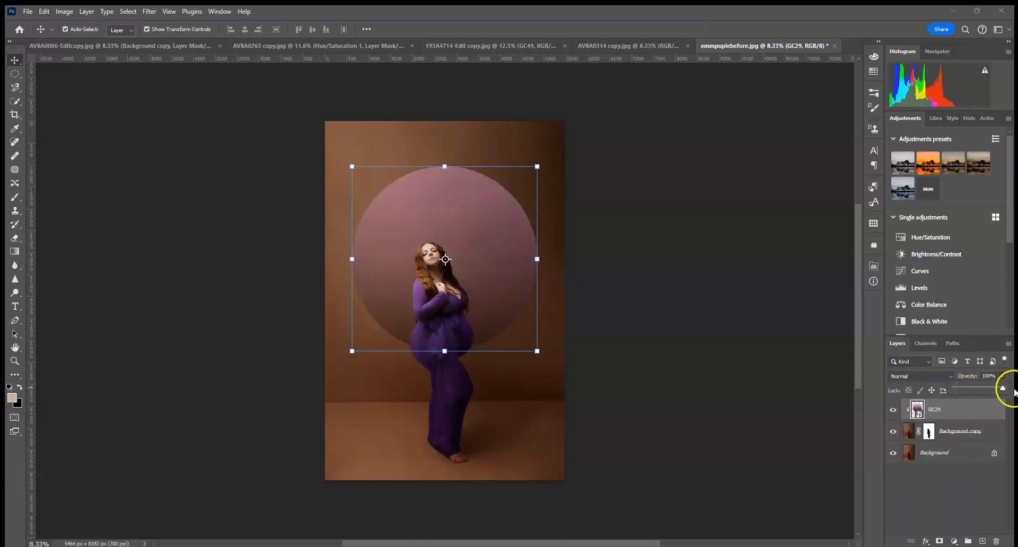
pyautogui.click(921, 377)
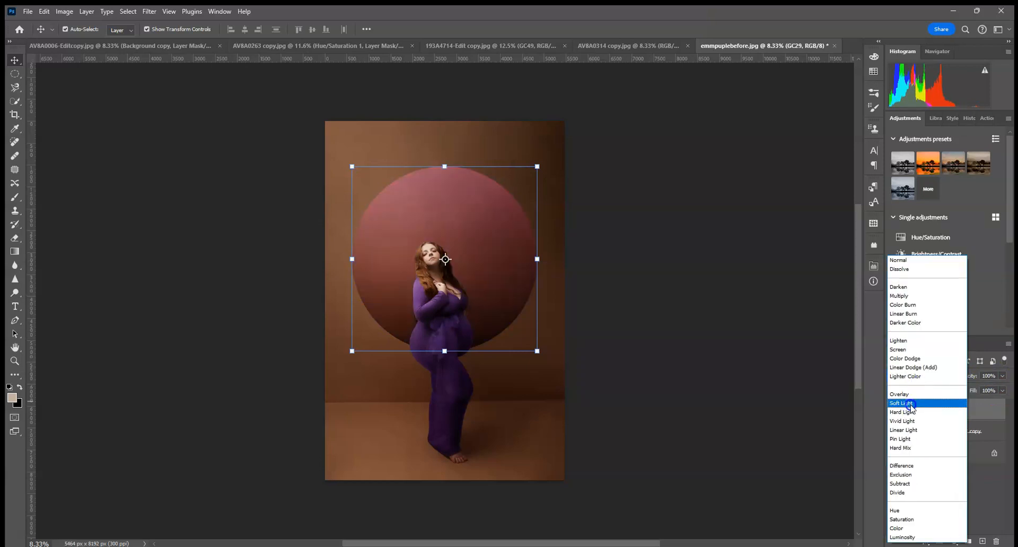
pyautogui.click(912, 404)
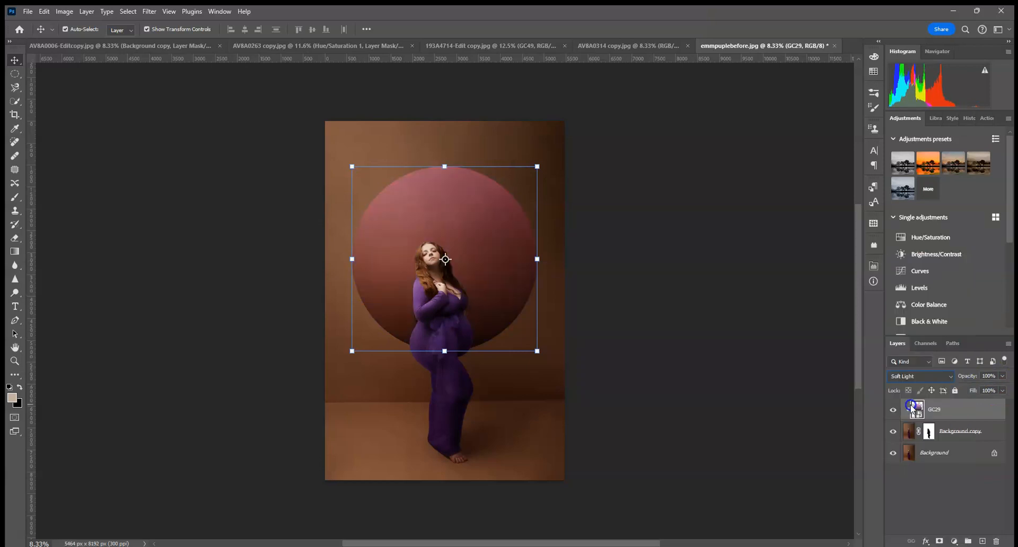
pyautogui.click(921, 376)
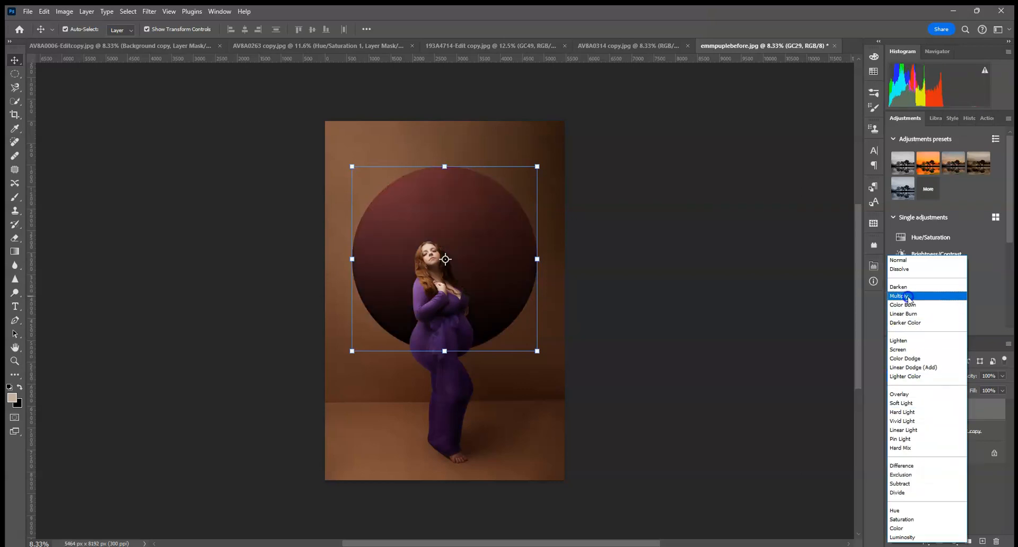
pyautogui.click(908, 404)
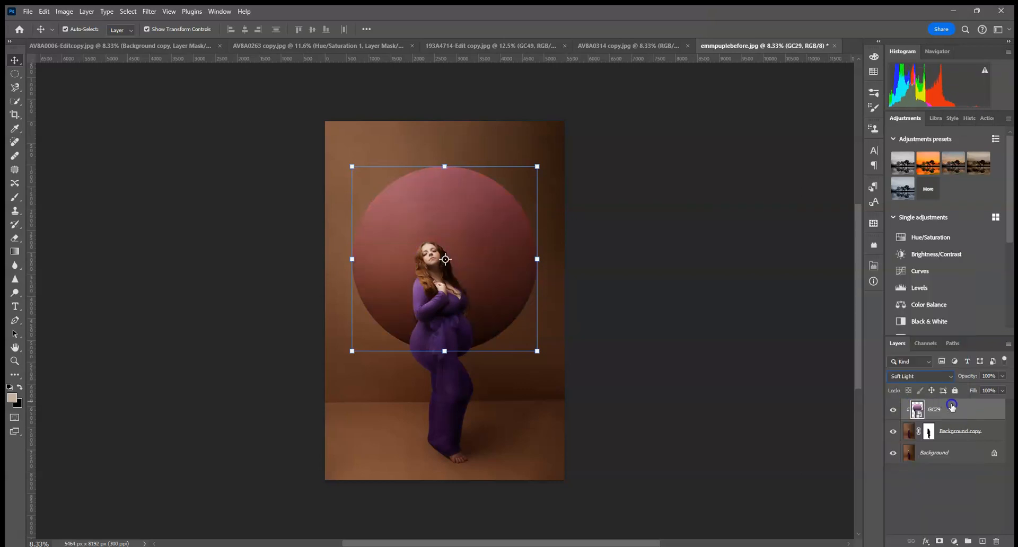
# Step: Try a Gaussian Blur with a 64-pixel radius on the GC29 circle, then cancel the filter
pyautogui.click(149, 12)
pyautogui.moveTo(196, 156)
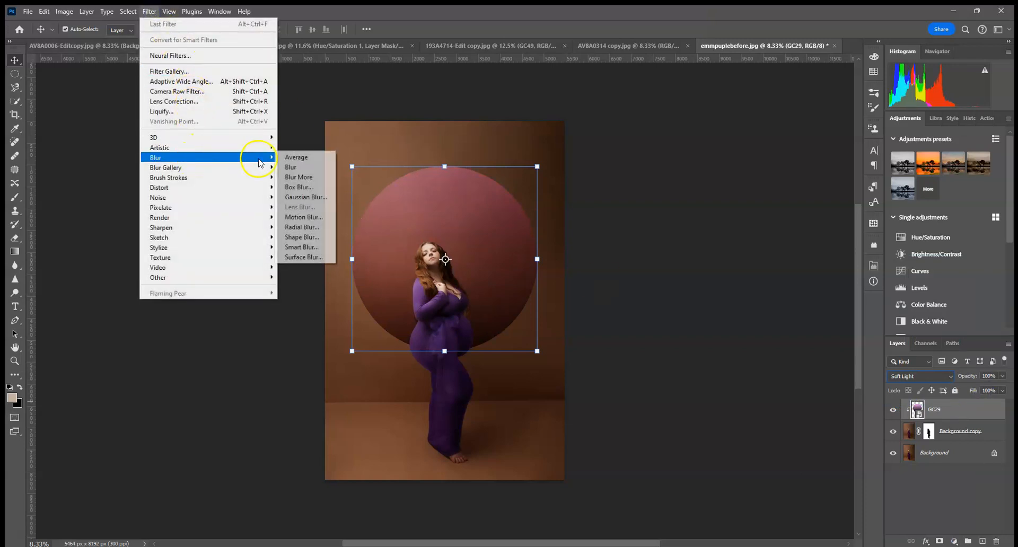
pyautogui.click(297, 198)
pyautogui.moveTo(814, 272); pyautogui.dragTo(862, 274)
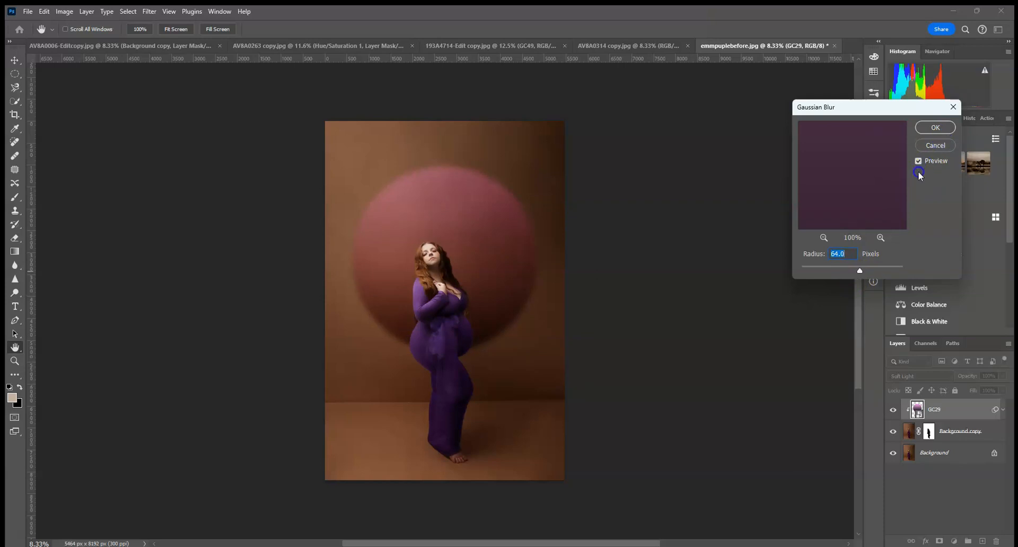
pyautogui.click(946, 148)
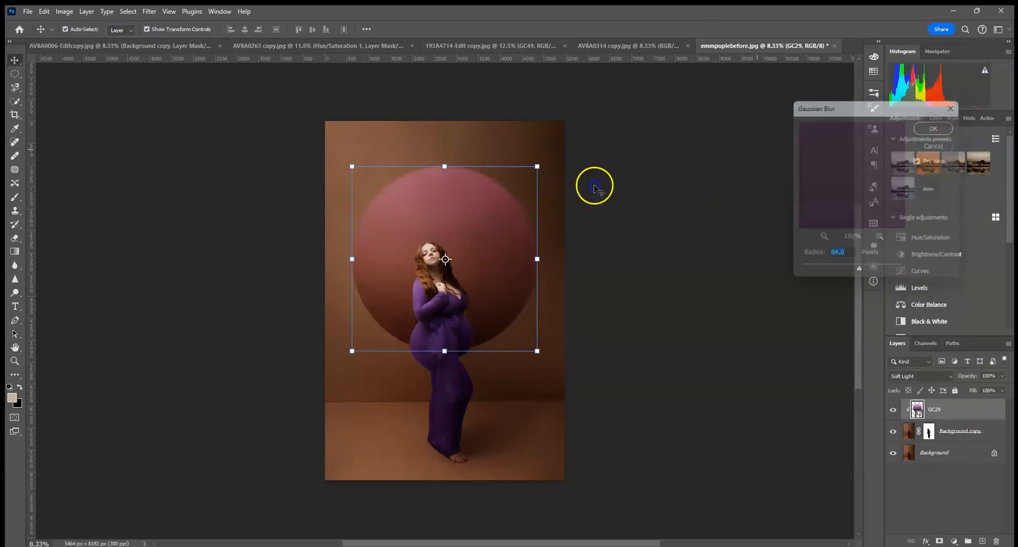
# Step: Replace the contents of the GC29 smart object with the GC94 gradient circle
pyautogui.click(963, 425)
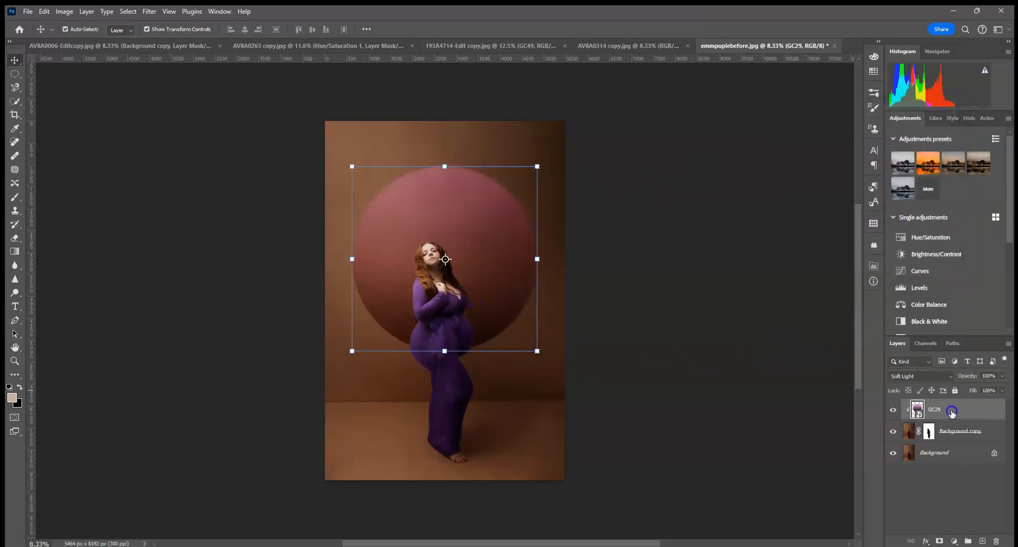
pyautogui.click(944, 417)
pyautogui.rightClick(948, 415)
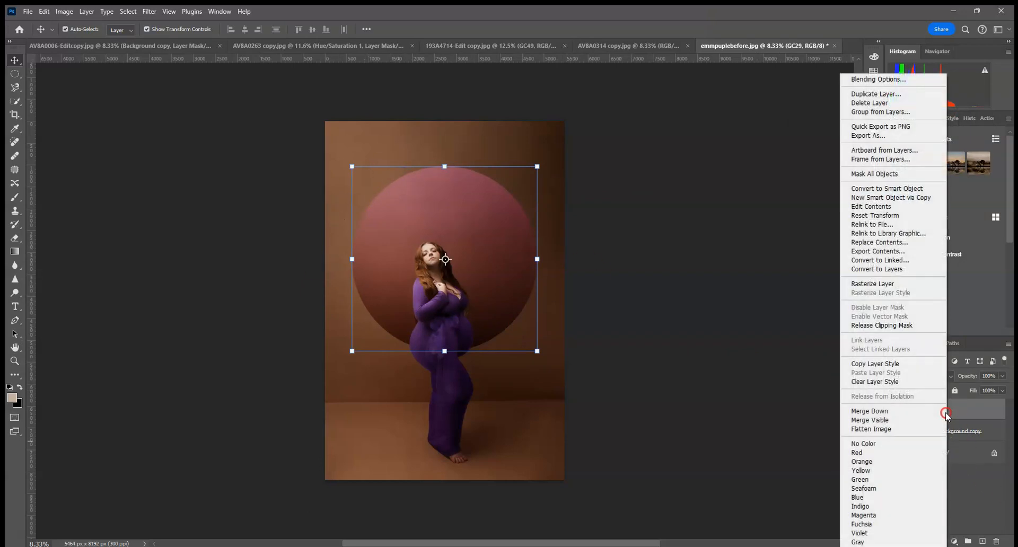
pyautogui.click(880, 243)
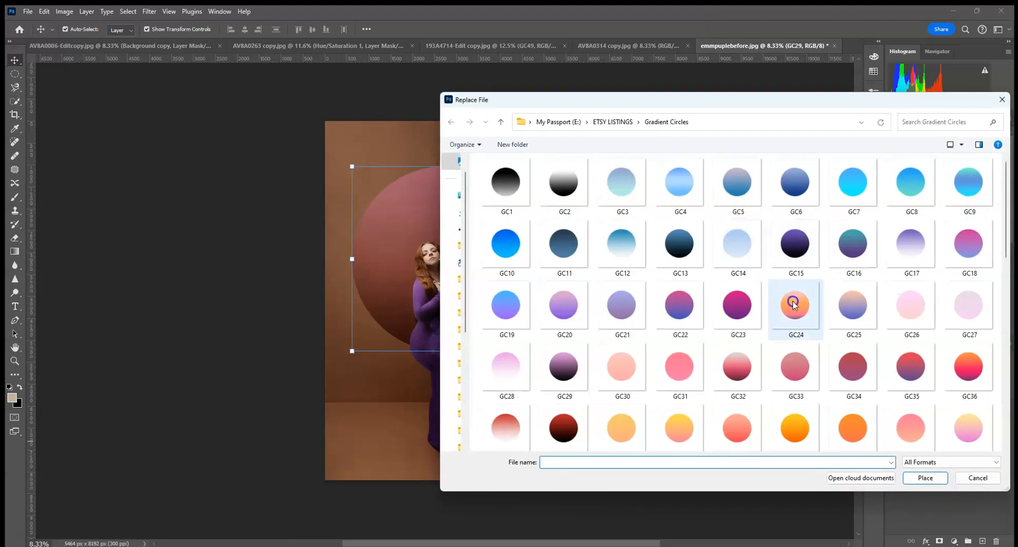
pyautogui.moveTo(1004, 254); pyautogui.dragTo(1014, 403)
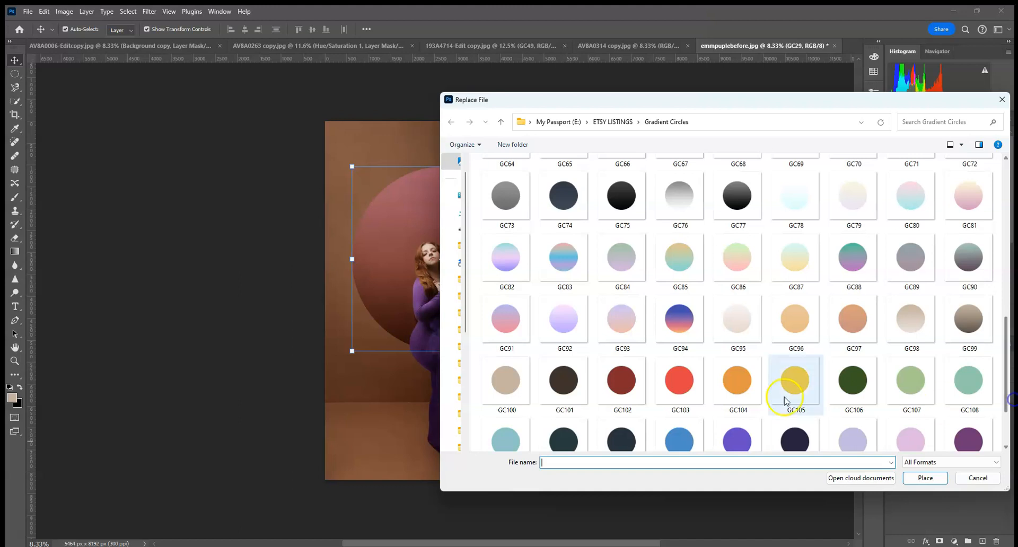
pyautogui.doubleClick(685, 327)
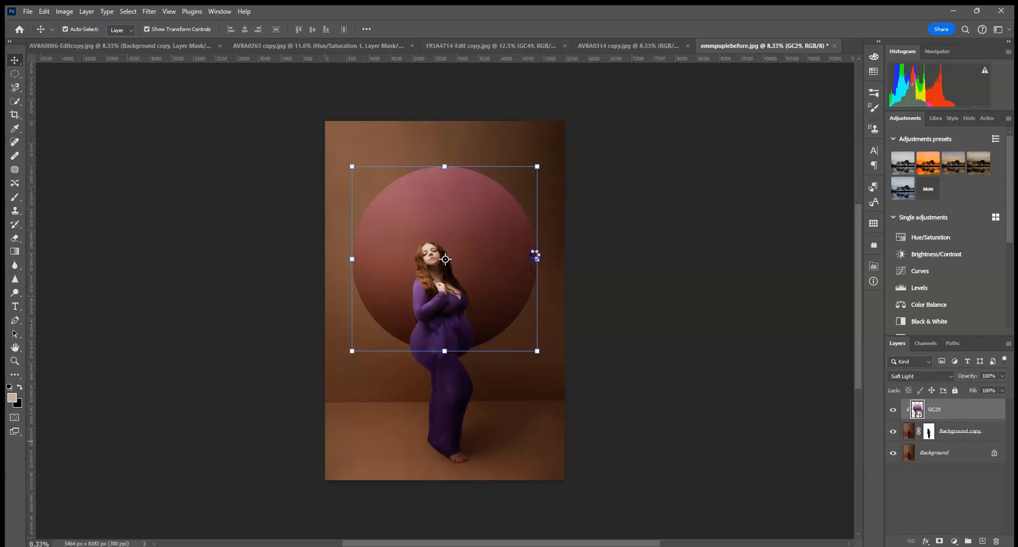
# Step: Scale the GC94 circle proportionally to about 103.15%, move it slightly down behind the woman, commit and deselect the layer
pyautogui.moveTo(540, 262)
pyautogui.mouseDown()
pyautogui.moveTo(549, 261)
pyautogui.moveTo(539, 273)
pyautogui.mouseUp()
pyautogui.moveTo(603, 271); pyautogui.dragTo(560, 287)
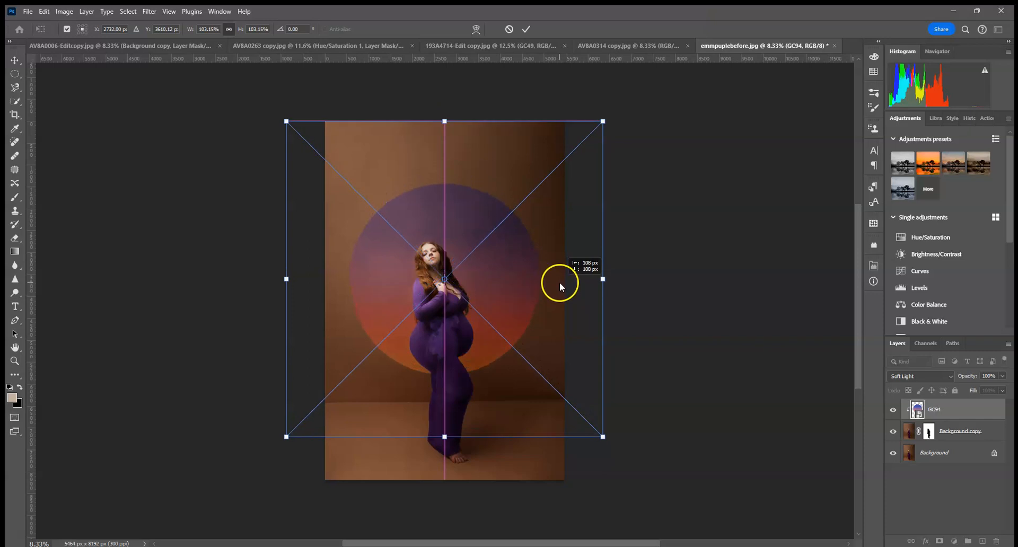
pyautogui.click(526, 29)
pyautogui.click(652, 259)
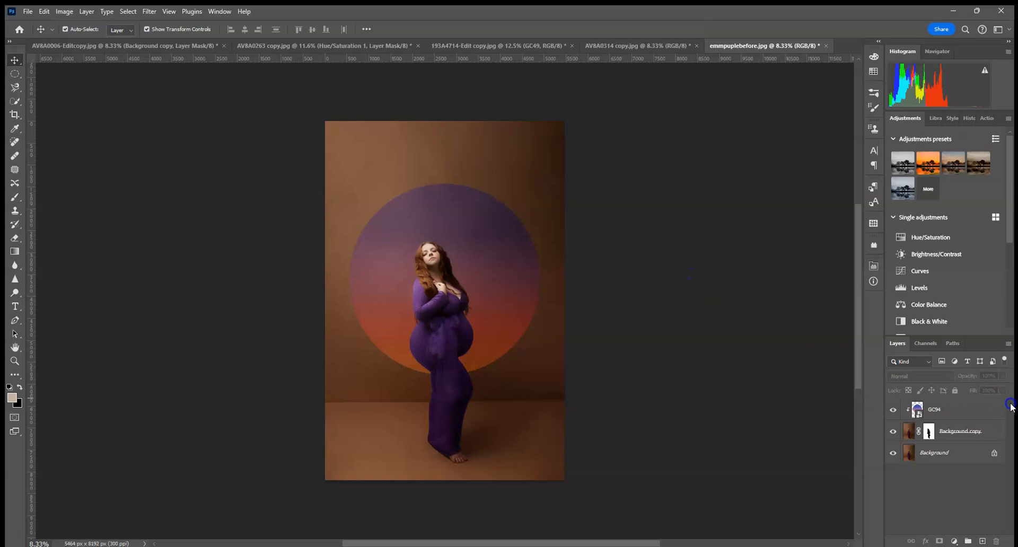
# Step: Lower the GC94 circle layer's opacity to about 60% and deselect the layer
pyautogui.click(986, 410)
pyautogui.moveTo(1000, 376); pyautogui.dragTo(985, 393)
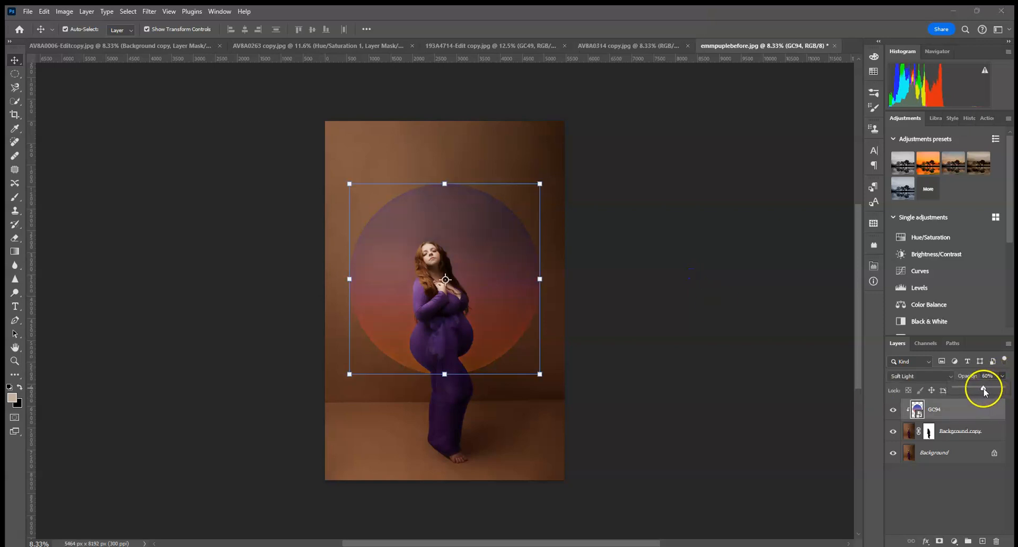
pyautogui.click(772, 268)
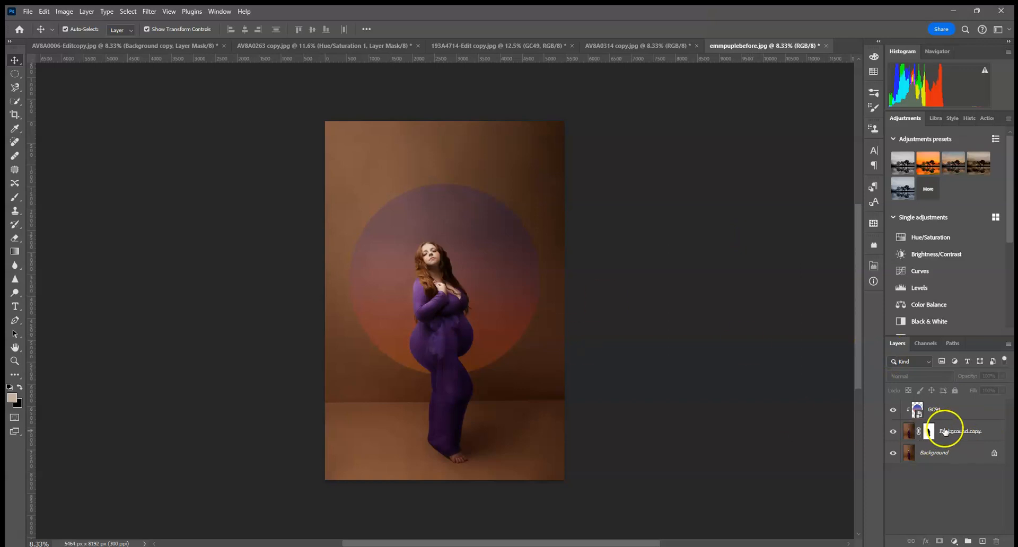
# Step: Add a layer mask to the GC94 circle layer and choose the Hard Round brush for painting on it
pyautogui.click(933, 409)
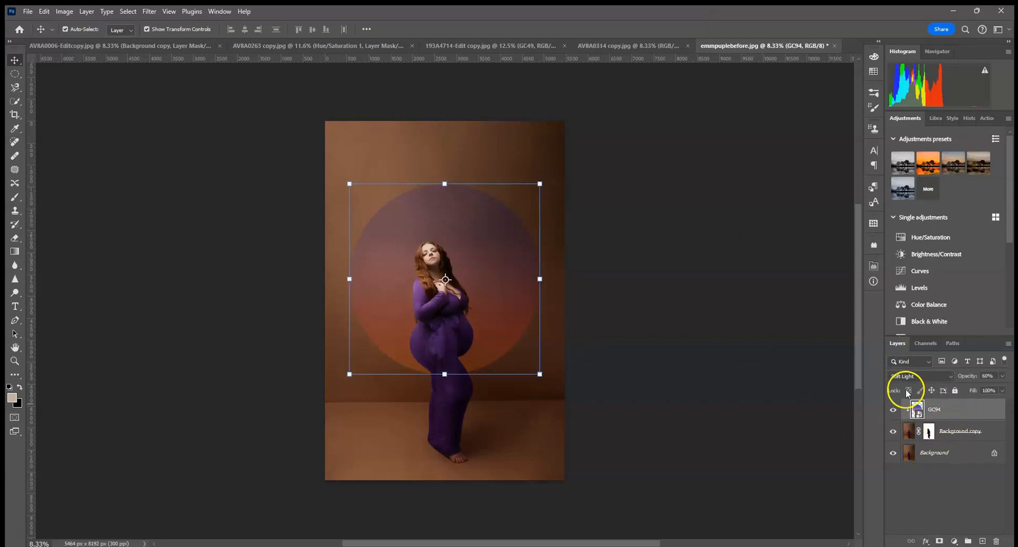
pyautogui.click(939, 540)
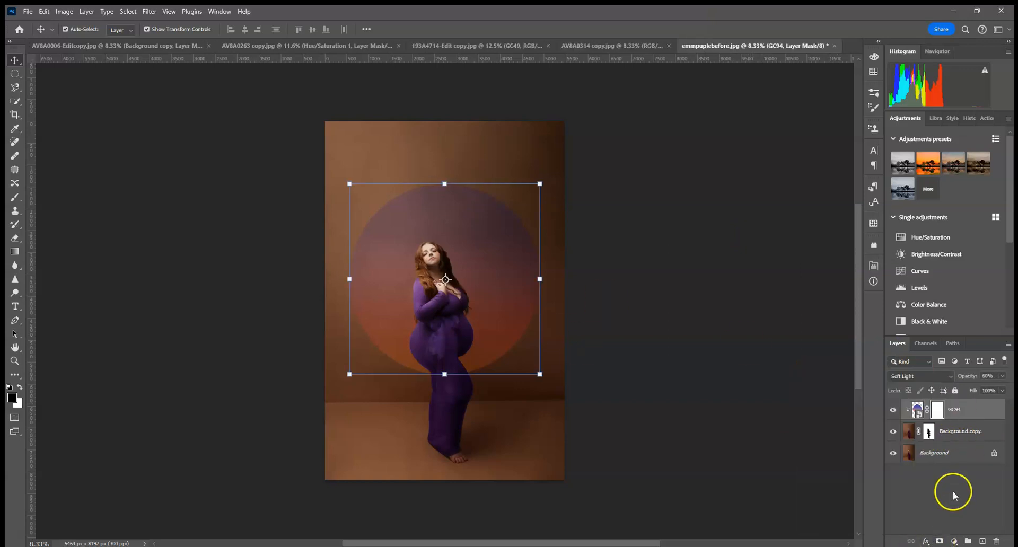
pyautogui.click(14, 196)
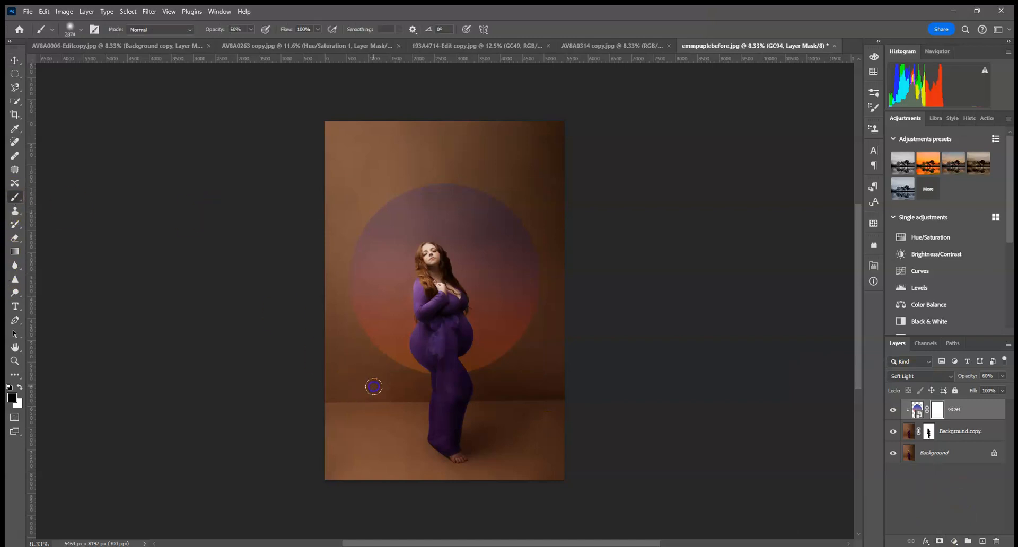
pyautogui.click(81, 30)
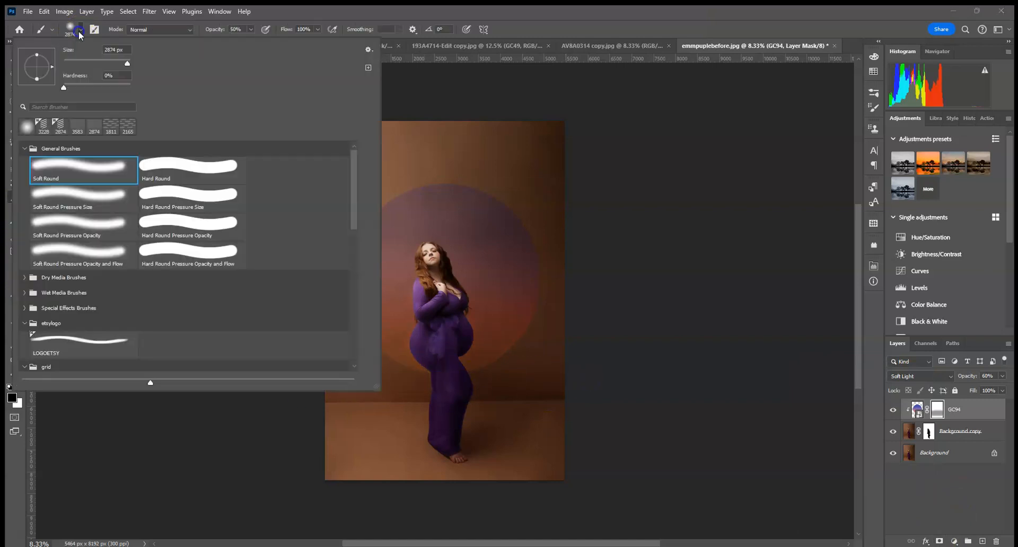
pyautogui.click(178, 171)
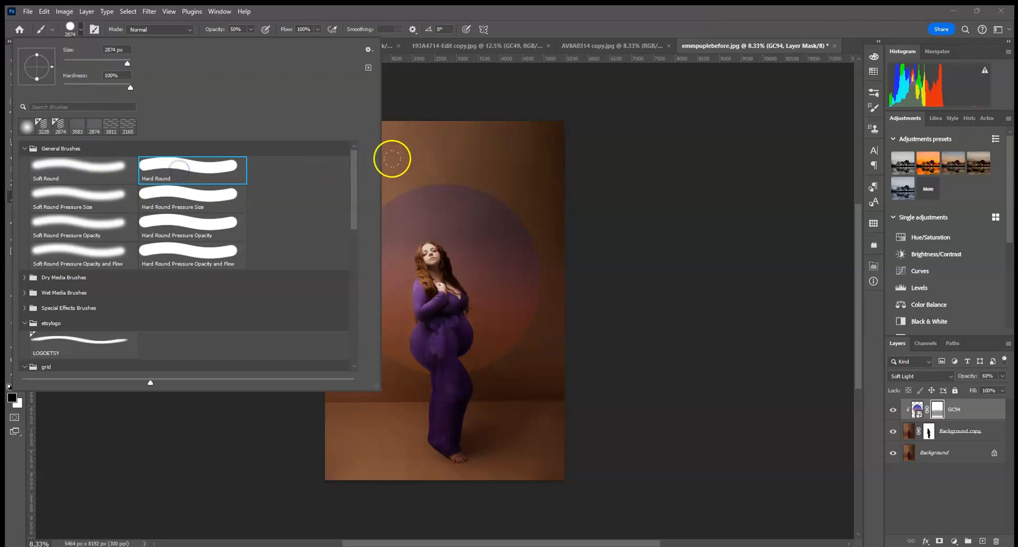
# Step: Try a hard brush stroke at 50% opacity on the GC94 layer mask and undo it
pyautogui.click(360, 221)
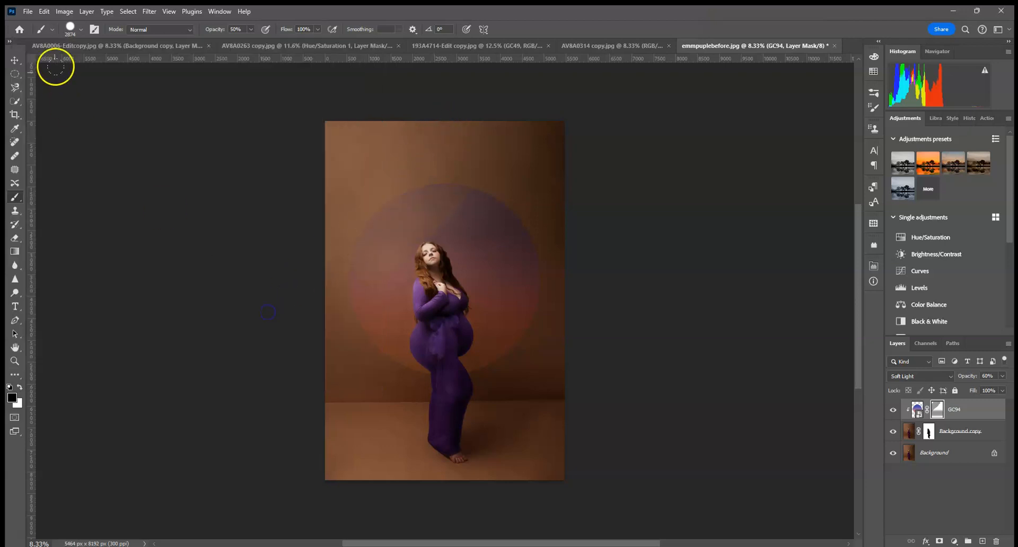
pyautogui.click(44, 11)
pyautogui.click(46, 24)
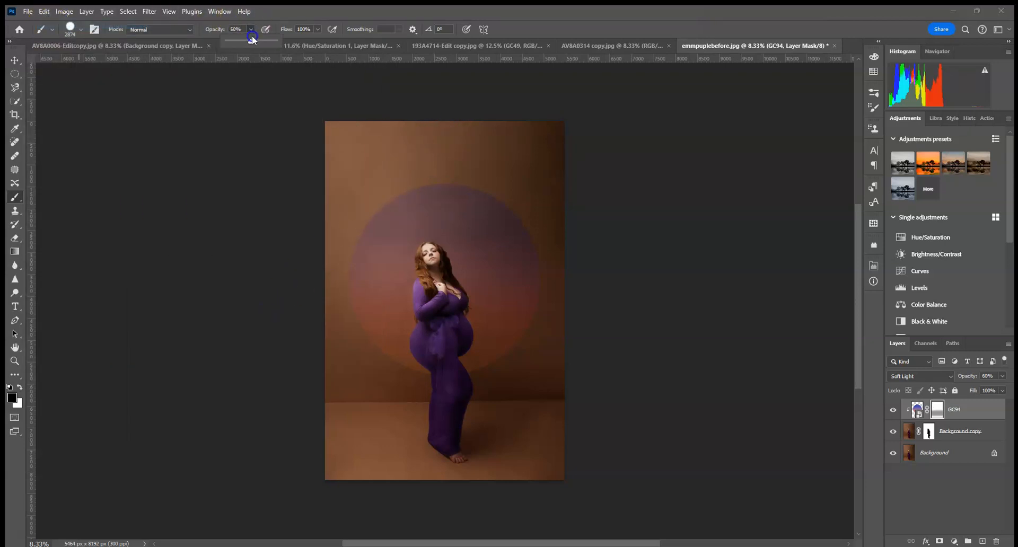
# Step: Set the brush opacity to 100% and paint a straight black band on the GC94 mask to cut off the circle's top, undoing uneven attempts
pyautogui.moveTo(251, 40); pyautogui.dragTo(324, 41)
pyautogui.moveTo(350, 179); pyautogui.dragTo(506, 114)
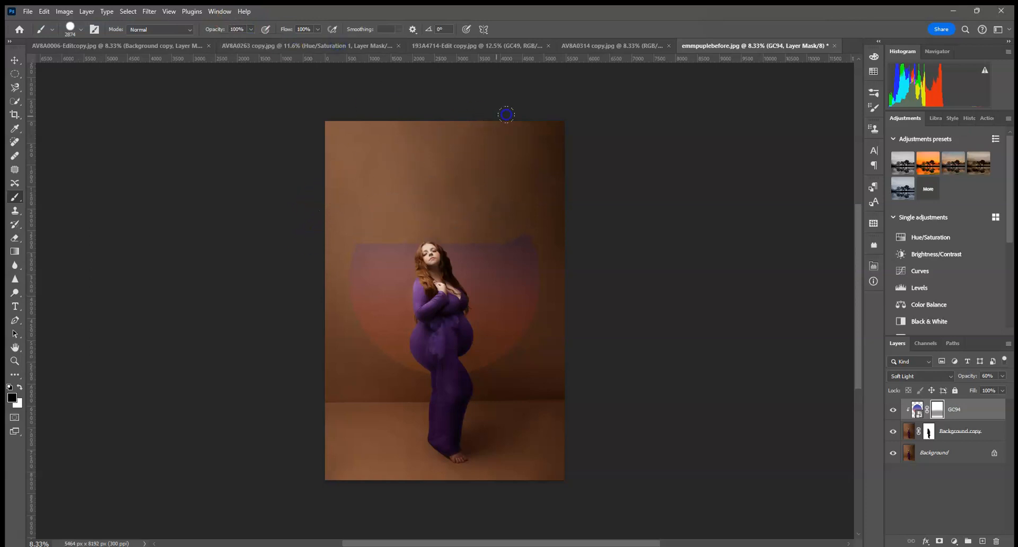
pyautogui.click(45, 11)
pyautogui.click(45, 24)
pyautogui.moveTo(404, 175)
pyautogui.mouseDown()
pyautogui.moveTo(386, 158)
pyautogui.moveTo(694, 159)
pyautogui.mouseUp()
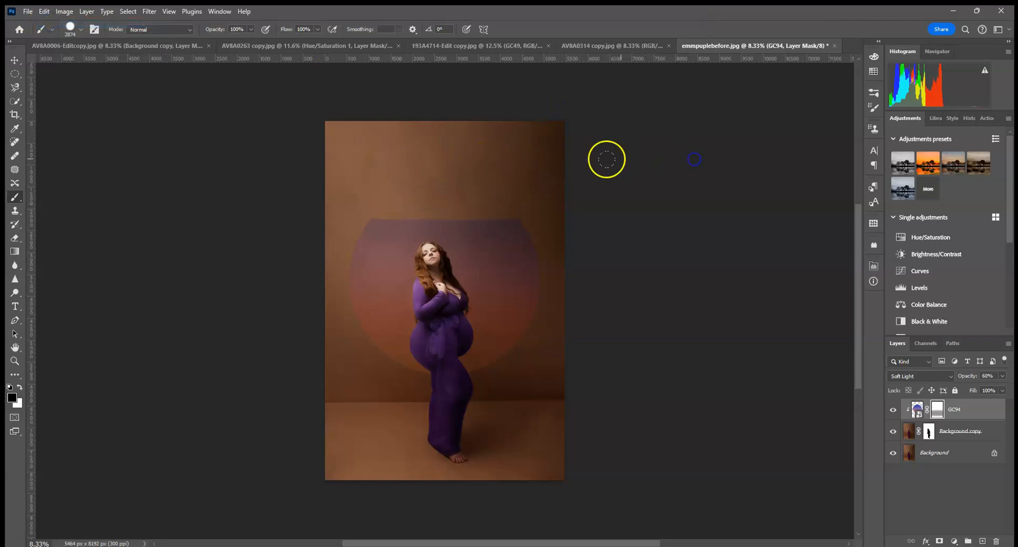
pyautogui.click(45, 12)
pyautogui.click(46, 24)
pyautogui.moveTo(314, 165); pyautogui.dragTo(639, 163)
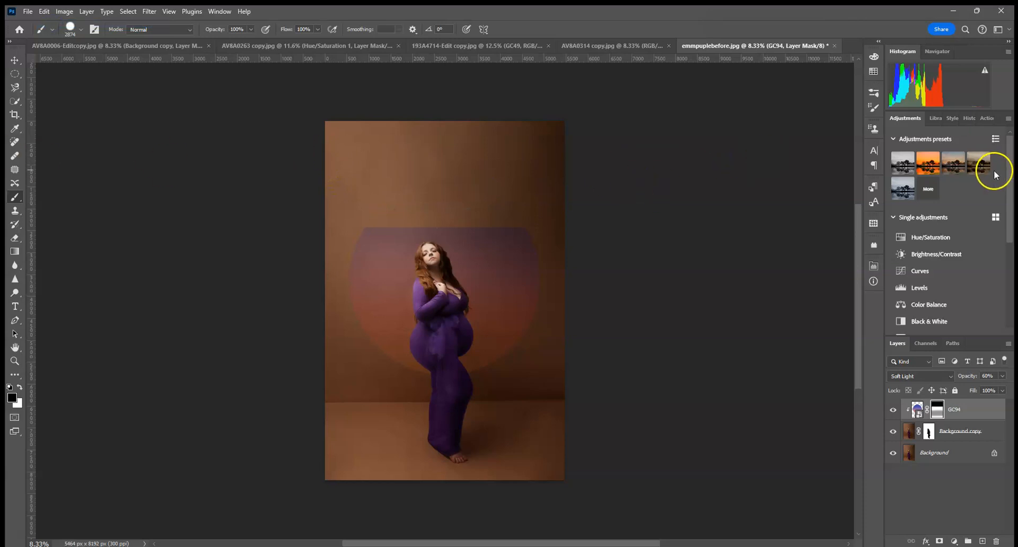
# Step: Flip the masked GC94 circle vertically, move it slightly up behind the woman and commit the transform
pyautogui.hotkey('ctrl', 't')
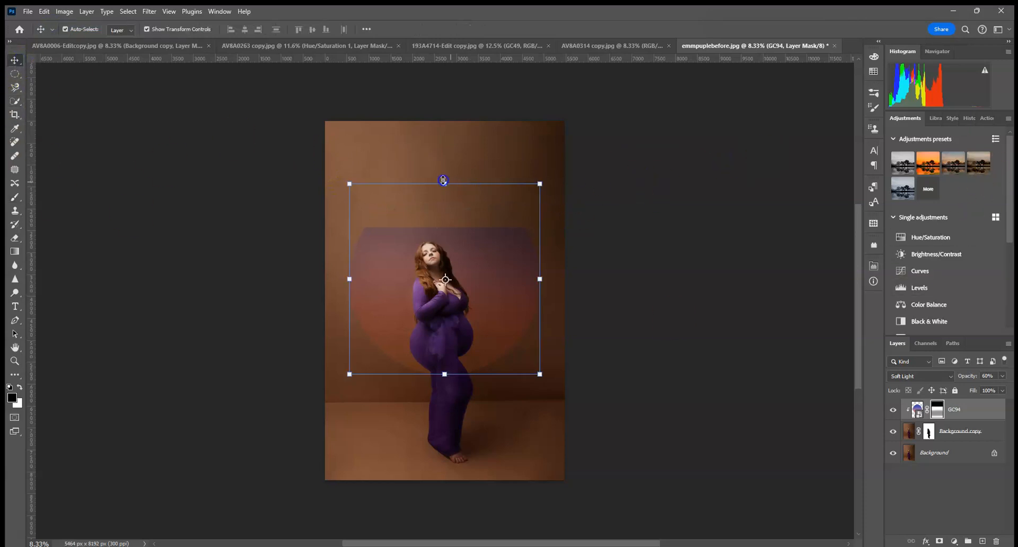
pyautogui.rightClick(455, 200)
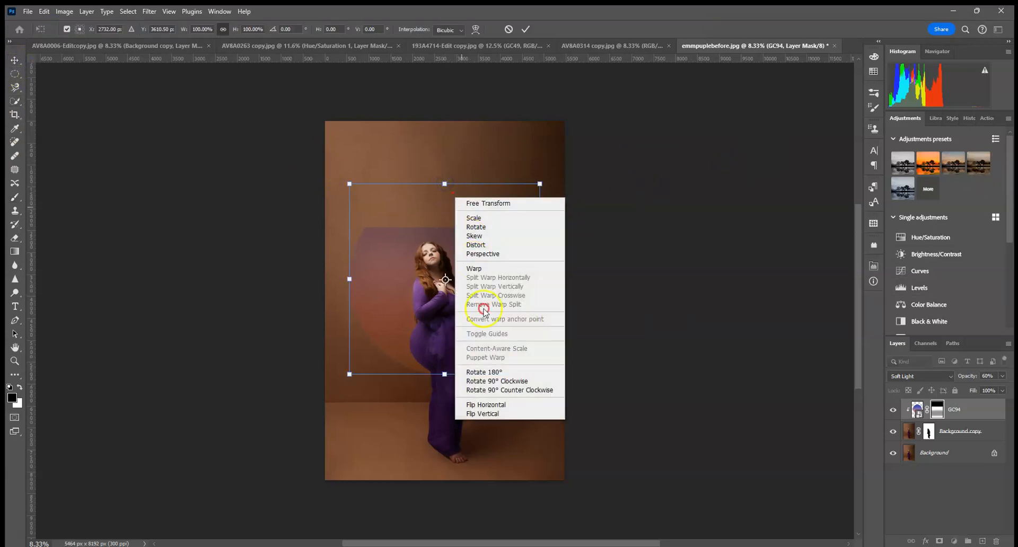
pyautogui.click(501, 416)
pyautogui.moveTo(495, 305); pyautogui.dragTo(495, 294)
pyautogui.click(527, 28)
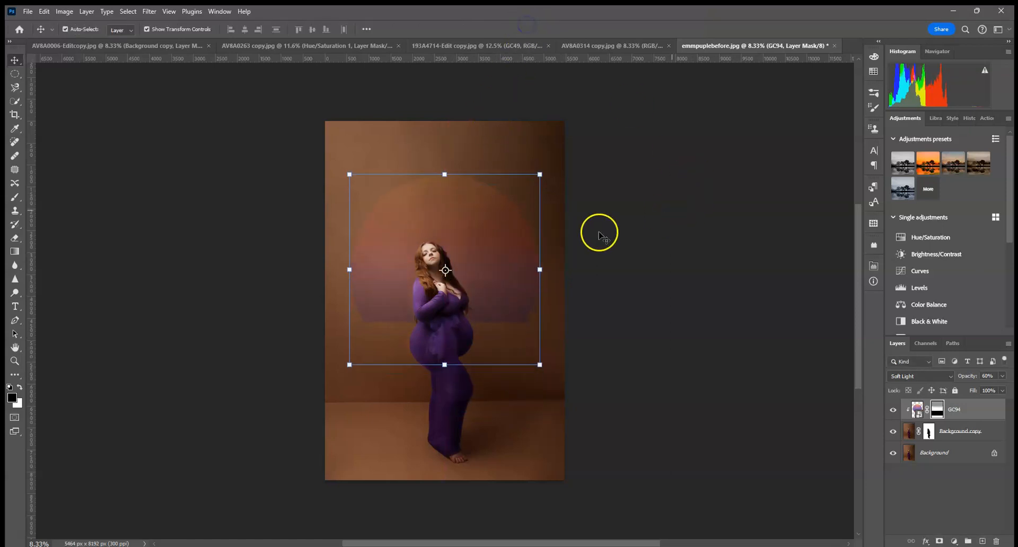
# Step: Stretch the flipped GC94 circle to about 106.89% height at unchanged width, commit the transform and deselect the layer
pyautogui.click(443, 173)
pyautogui.moveTo(446, 171); pyautogui.dragTo(450, 226)
pyautogui.moveTo(467, 277); pyautogui.dragTo(470, 248)
pyautogui.moveTo(444, 197); pyautogui.dragTo(448, 136)
pyautogui.moveTo(495, 200); pyautogui.dragTo(495, 246)
pyautogui.moveTo(446, 180)
pyautogui.mouseDown()
pyautogui.moveTo(448, 159)
pyautogui.moveTo(446, 173)
pyautogui.mouseUp()
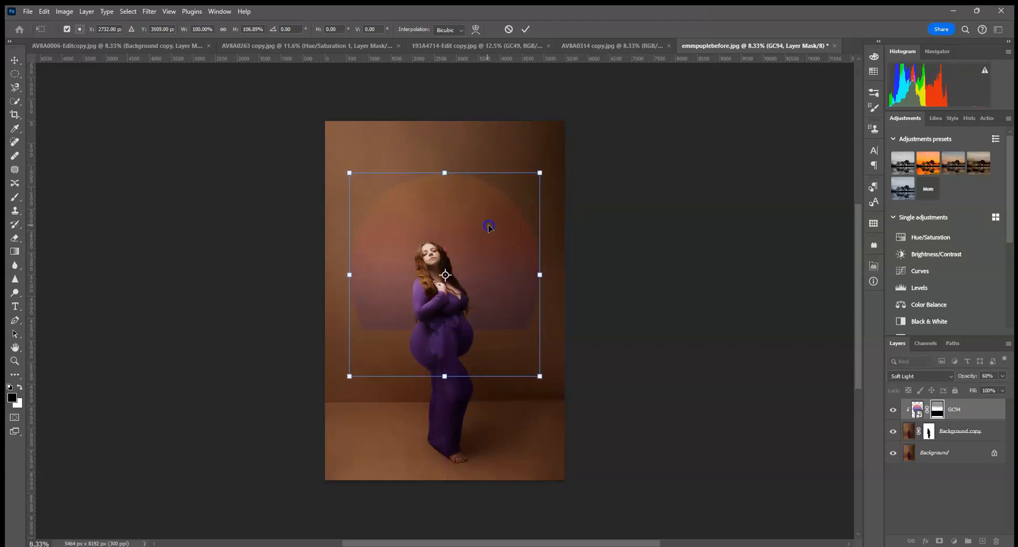
pyautogui.click(527, 29)
pyautogui.click(640, 360)
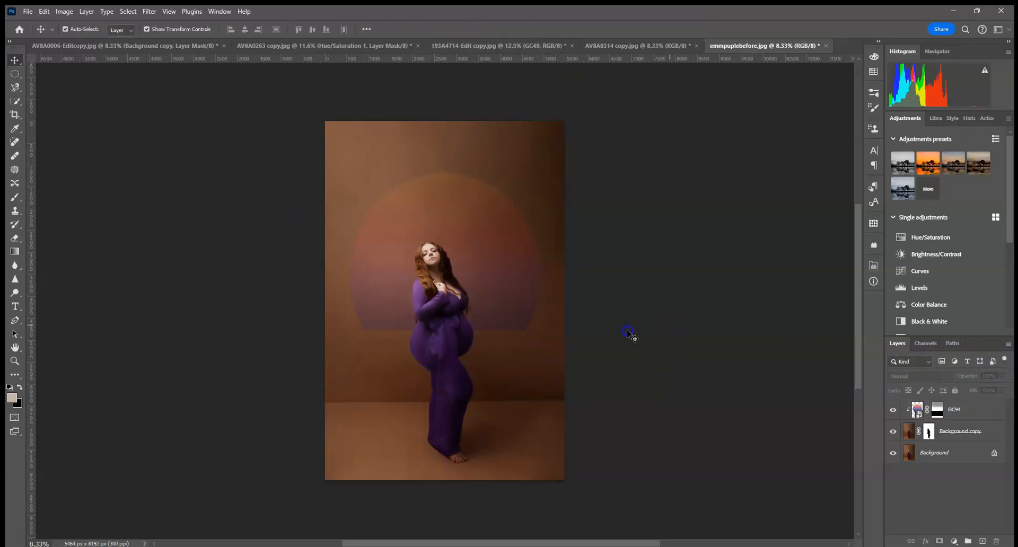
pyautogui.click(499, 357)
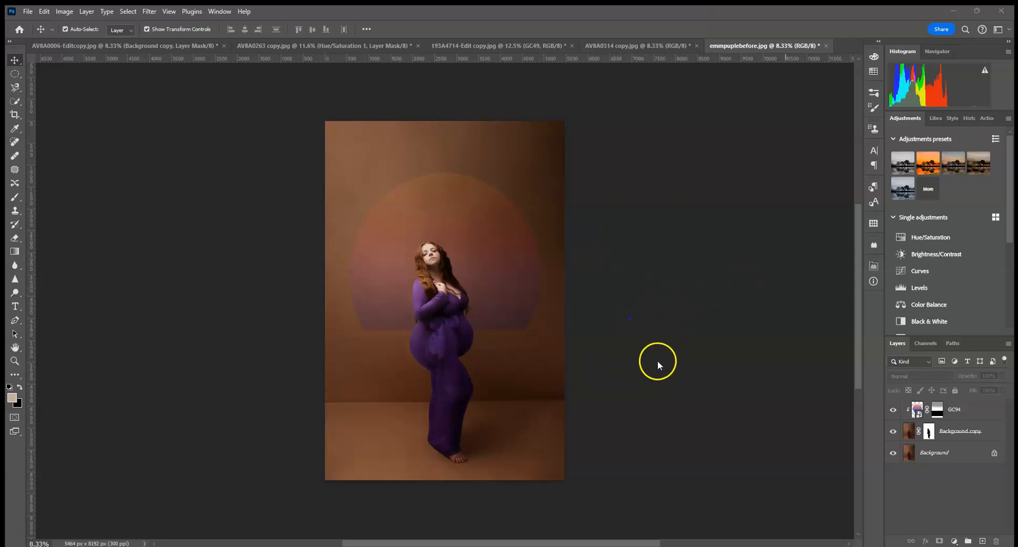